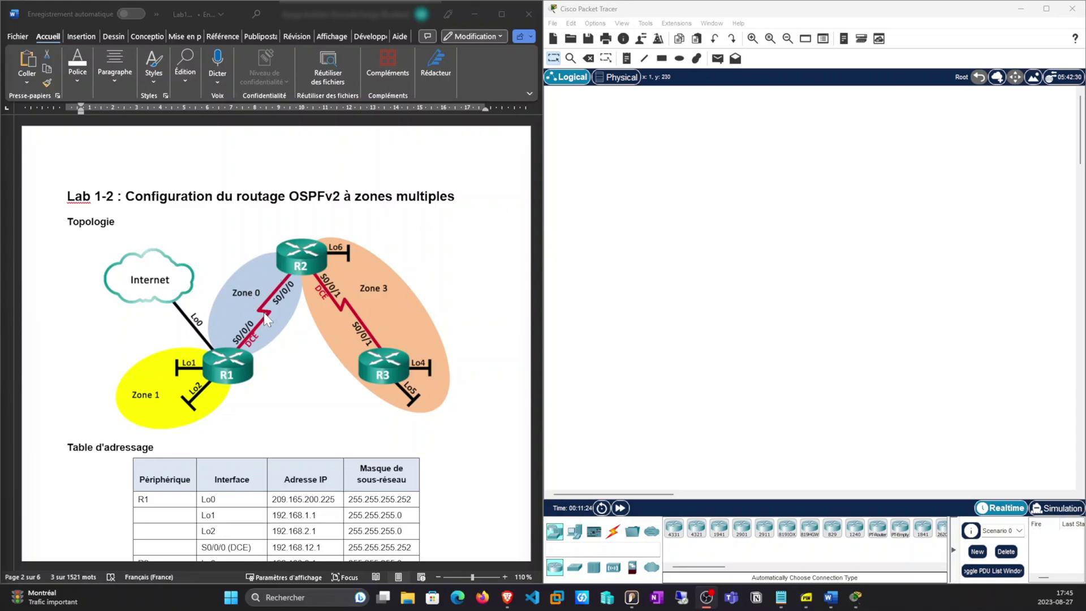
- Place three 1941 routers in a triangle on the workspace and equip each with Serial0/0/0 and Serial0/0/1 interfaces
drag(719, 531, 715, 364)
click(613, 531)
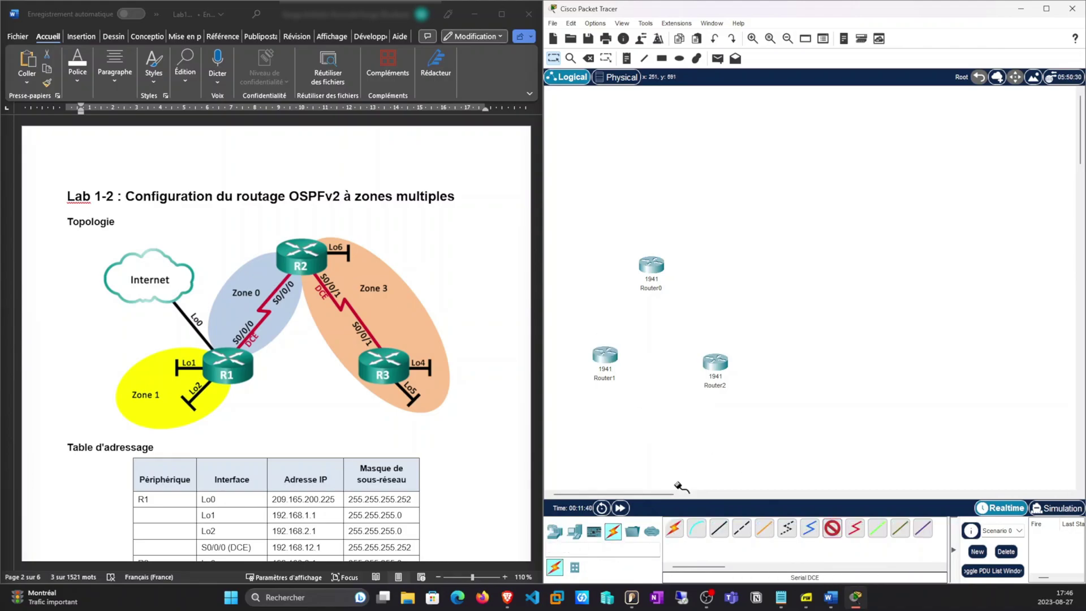
click(590, 347)
click(765, 131)
click(643, 278)
click(763, 127)
click(715, 362)
click(763, 127)
- Connect Router1 Serial0/0/0 as the DCE end to Router0 Serial0/0/0 with a Serial DCE cable
click(832, 528)
click(604, 355)
click(633, 411)
click(655, 266)
click(687, 327)
- Connect Router0 Serial0/0/1 as the DCE end to Router2 Serial0/0/1 with a Serial DCE cable, and nudge Router1 slightly downward
click(834, 533)
click(659, 266)
click(691, 321)
click(714, 360)
click(746, 415)
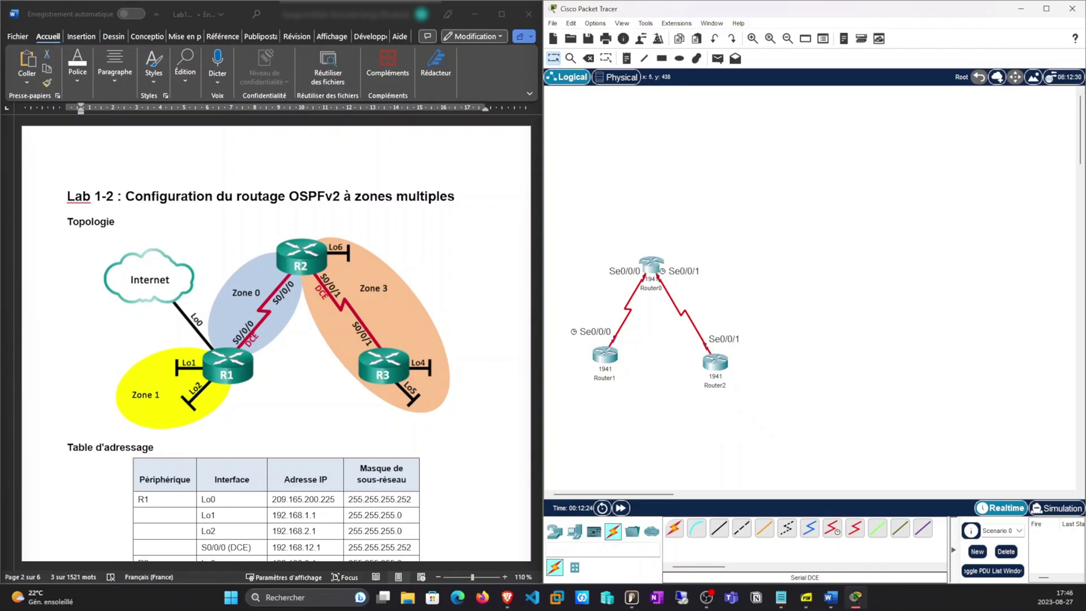
drag(604, 355, 600, 364)
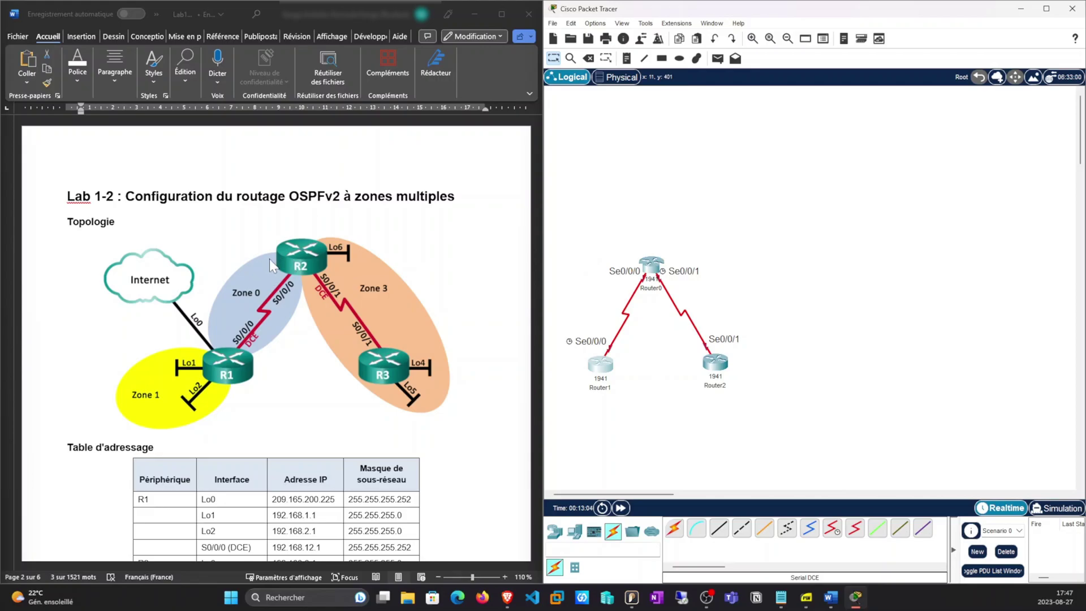
- Review the addressing table and the Étape 3 basic router settings in the lab document
scroll(312, 288, down, 3)
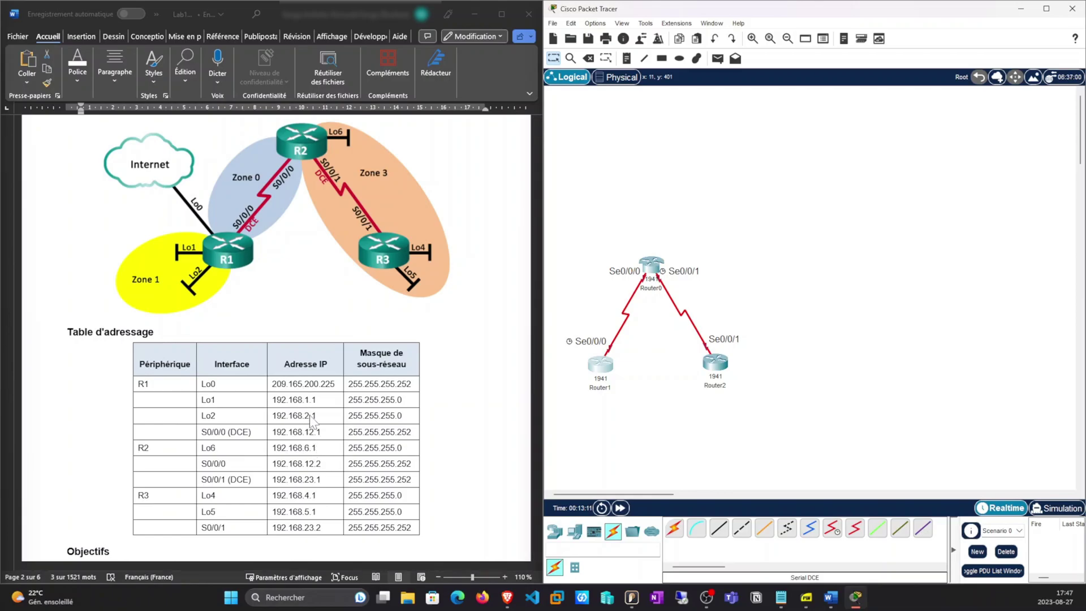
scroll(310, 421, down, 2)
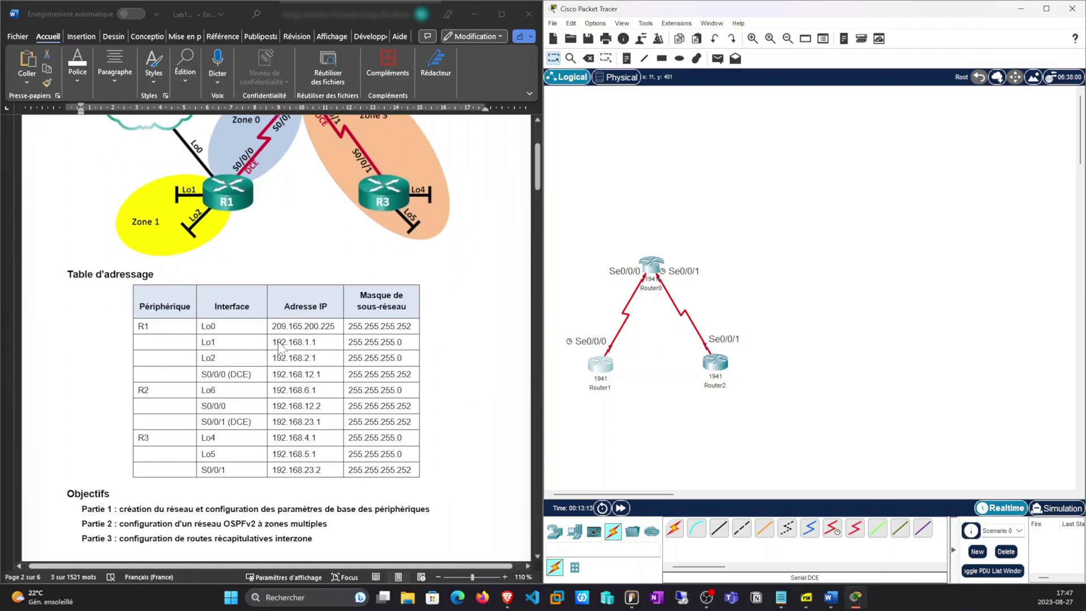
scroll(280, 347, down, 3)
scroll(291, 372, down, 10)
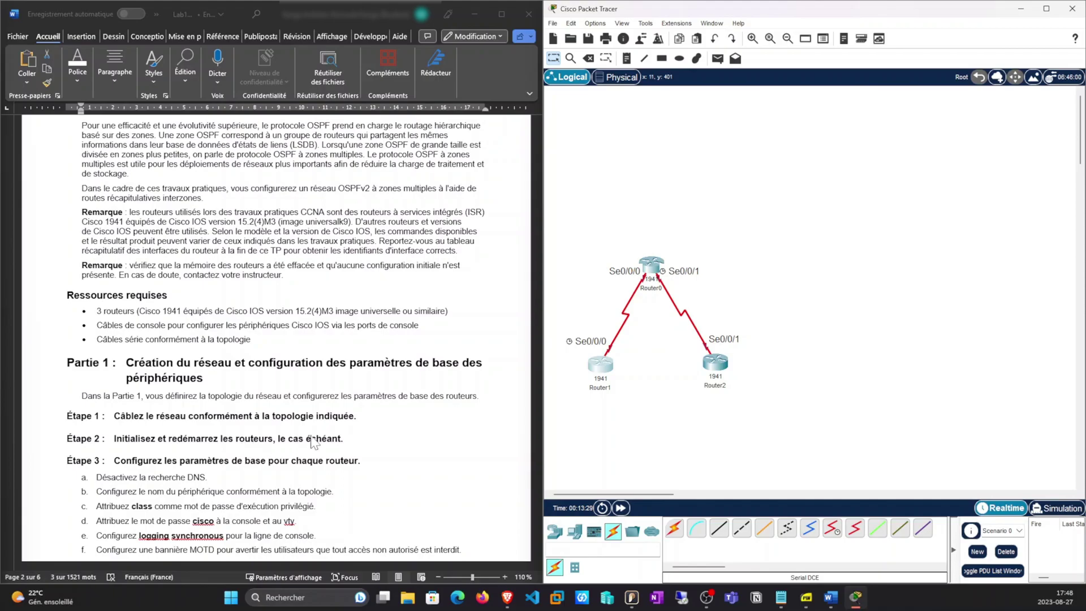
scroll(294, 399, down, 3)
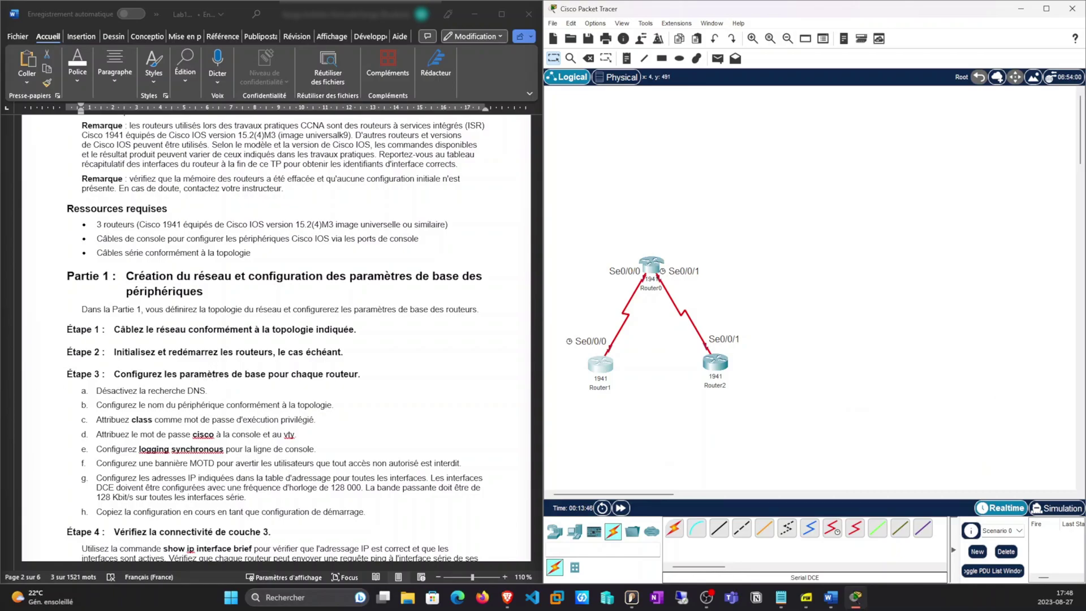
- Open Router1's command line and enter global configuration mode with en and conf t
key(alt+Tab)
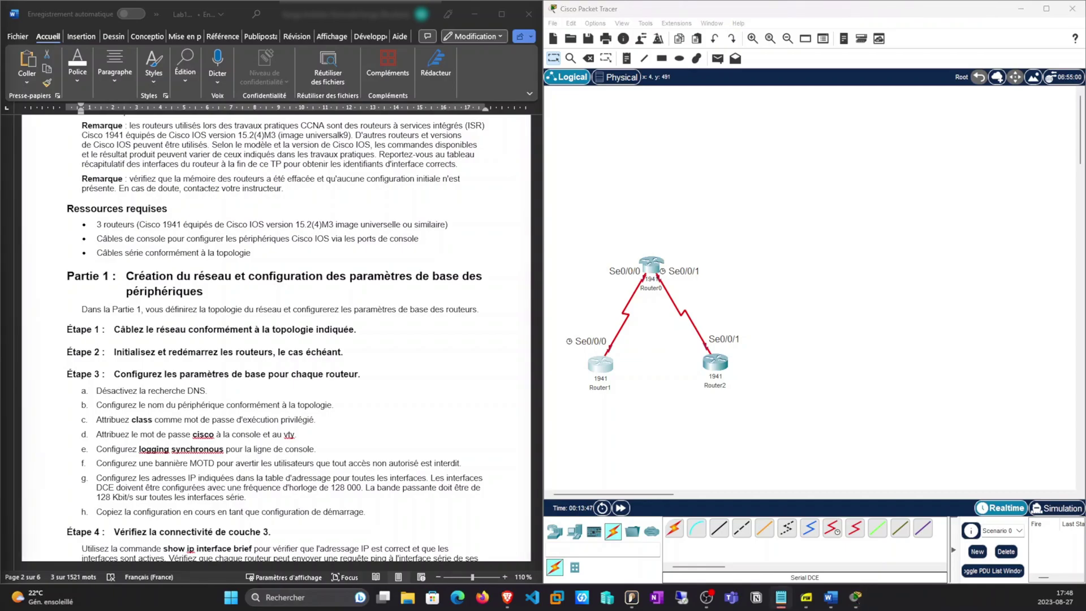
click(606, 368)
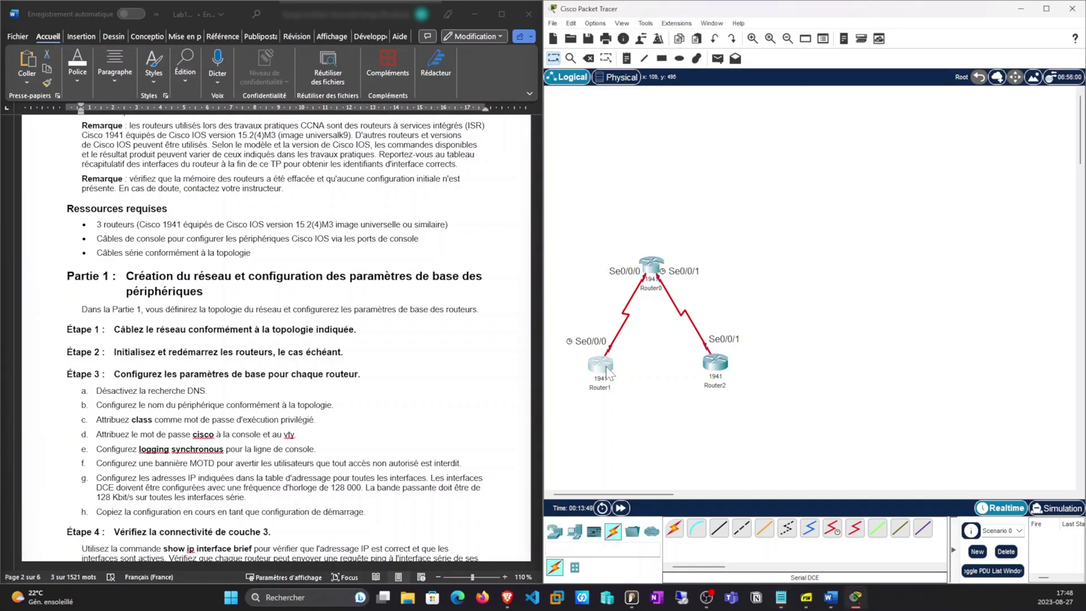
click(438, 151)
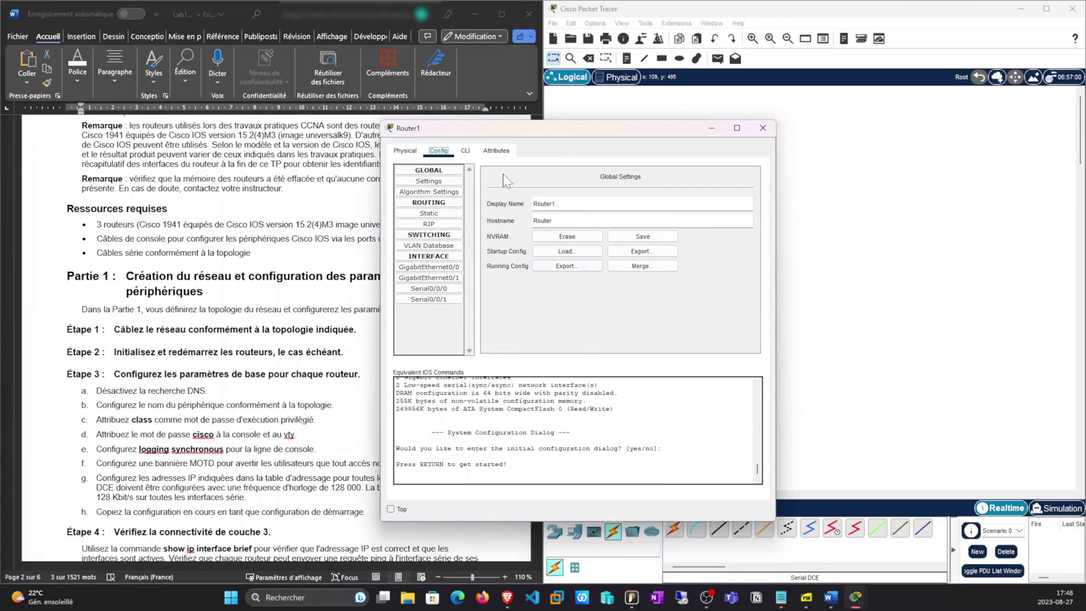
click(465, 150)
key(Return)
key(Return)
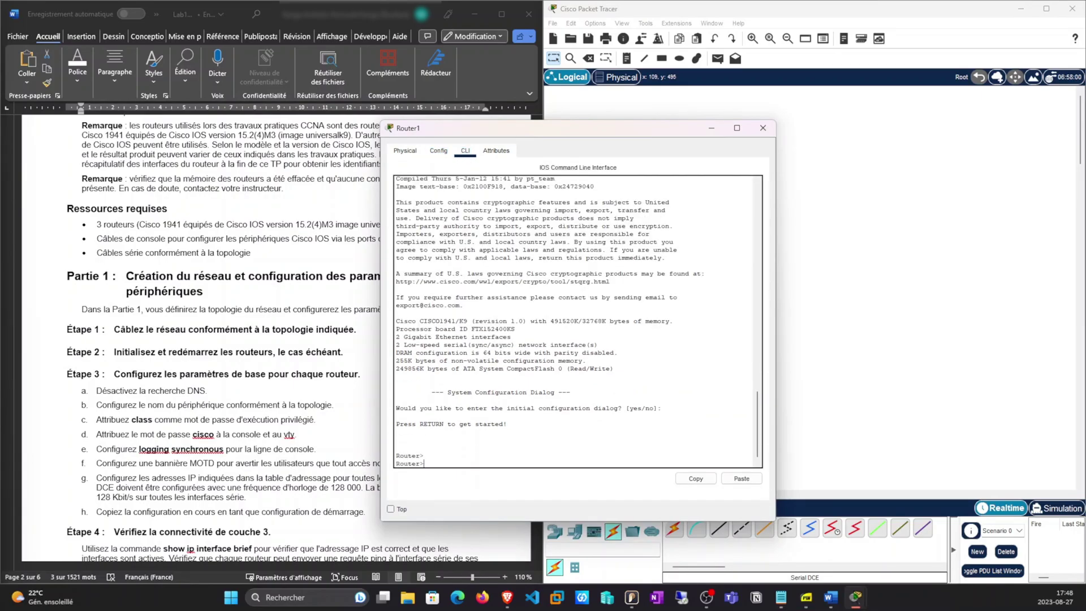
text(en)
key(Return)
text(conf t)
key(Return)
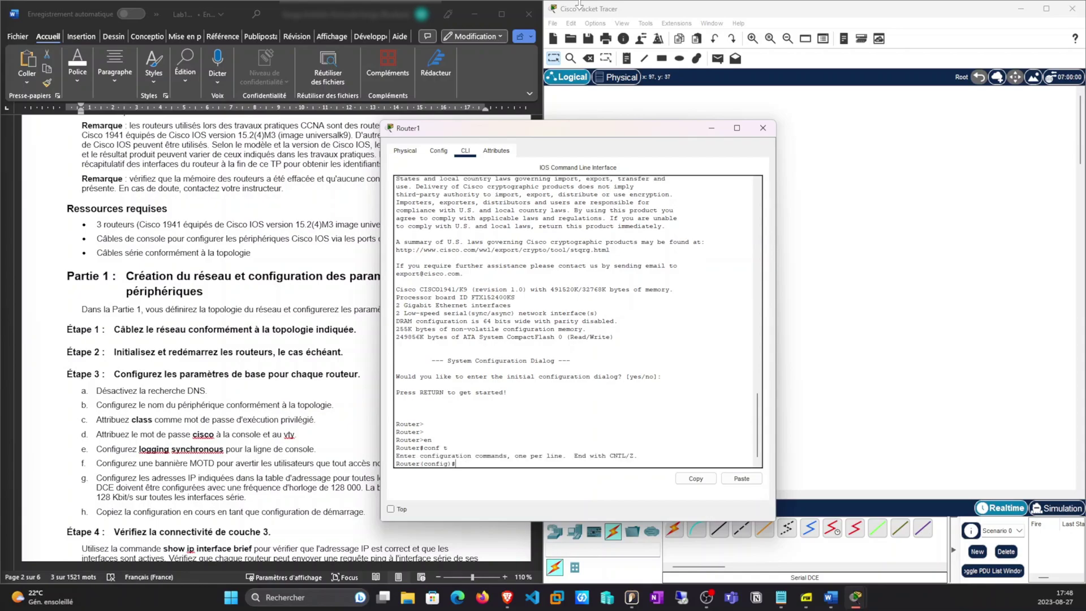
- Disable DNS lookup on Router1 with no ip domain-lookup and set its hostname to R1
click(755, 480)
key(Return)
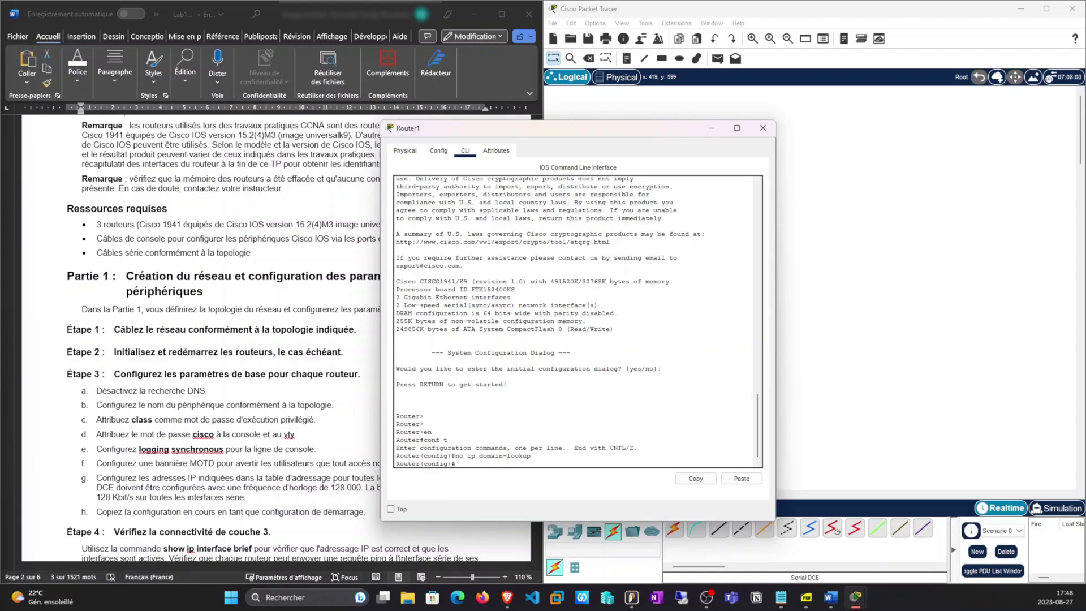
drag(424, 441, 449, 440)
click(459, 443)
text(hostan)
key(BackSpace)
key(Return)
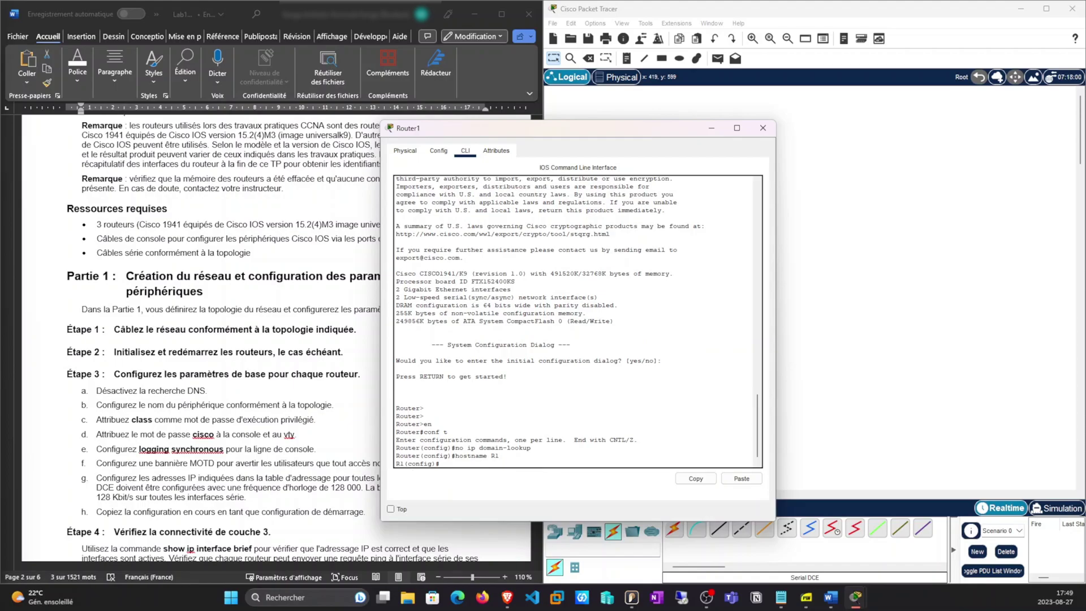
- Set R1's enable secret password and the login passwords for line console 0 and line vty 0 15
scroll(278, 340, up, 10)
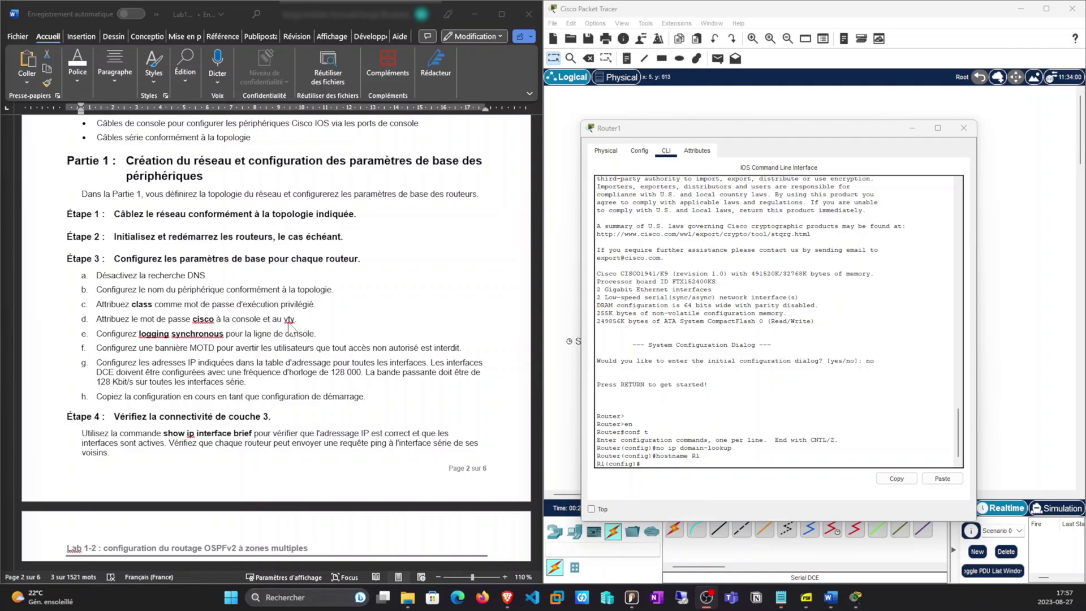
click(943, 478)
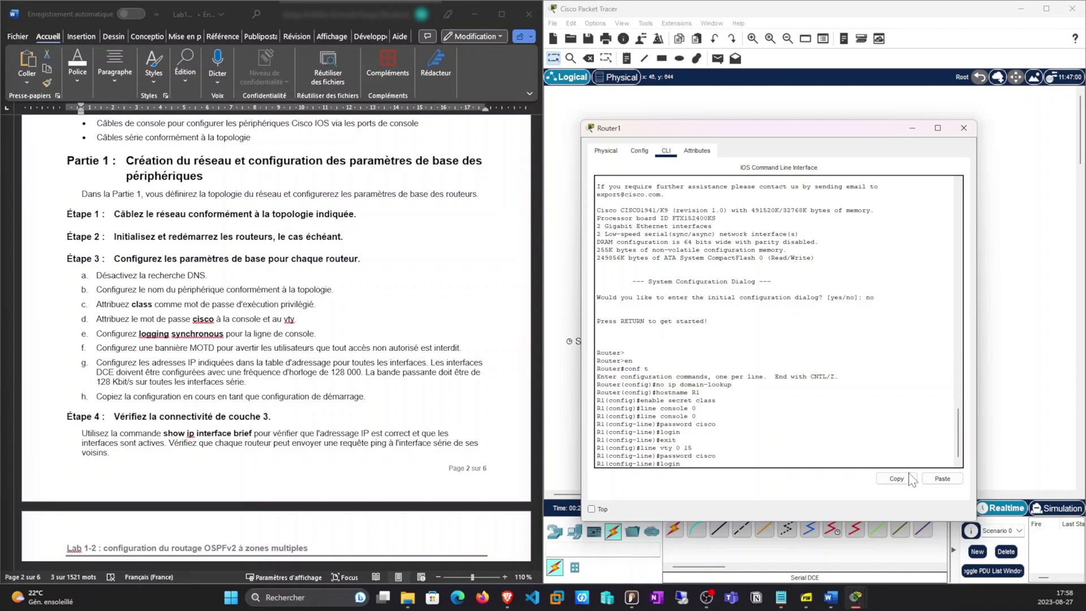
key(Return)
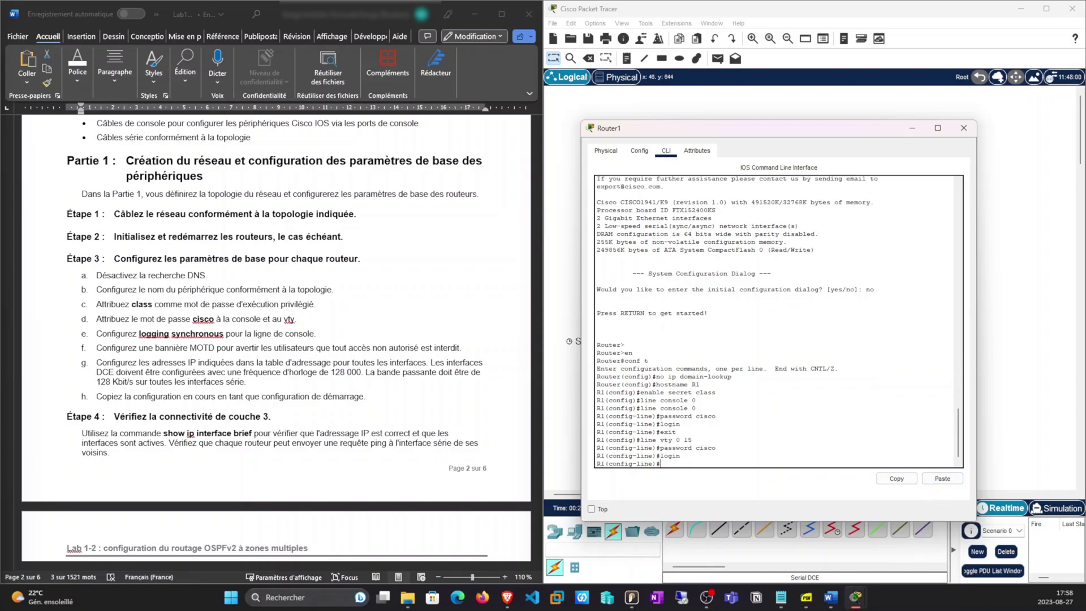
text(exit)
key(Return)
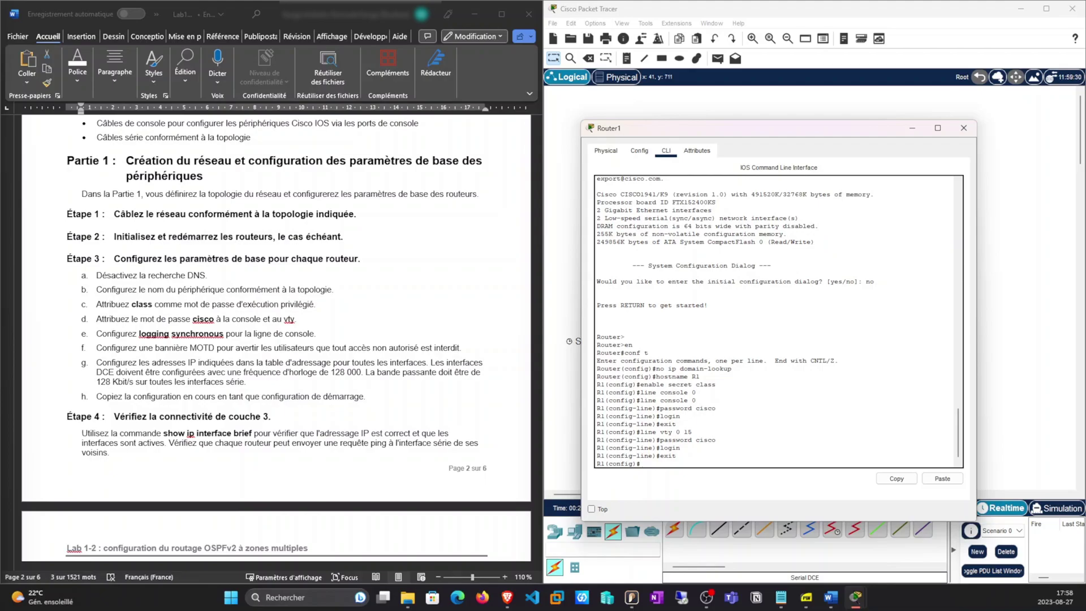
- Leave configuration mode on R1 and save the running configuration with copy run start, accepting the startup-config destination
text(end)
key(Return)
key(Return)
key(Return)
text(cop)
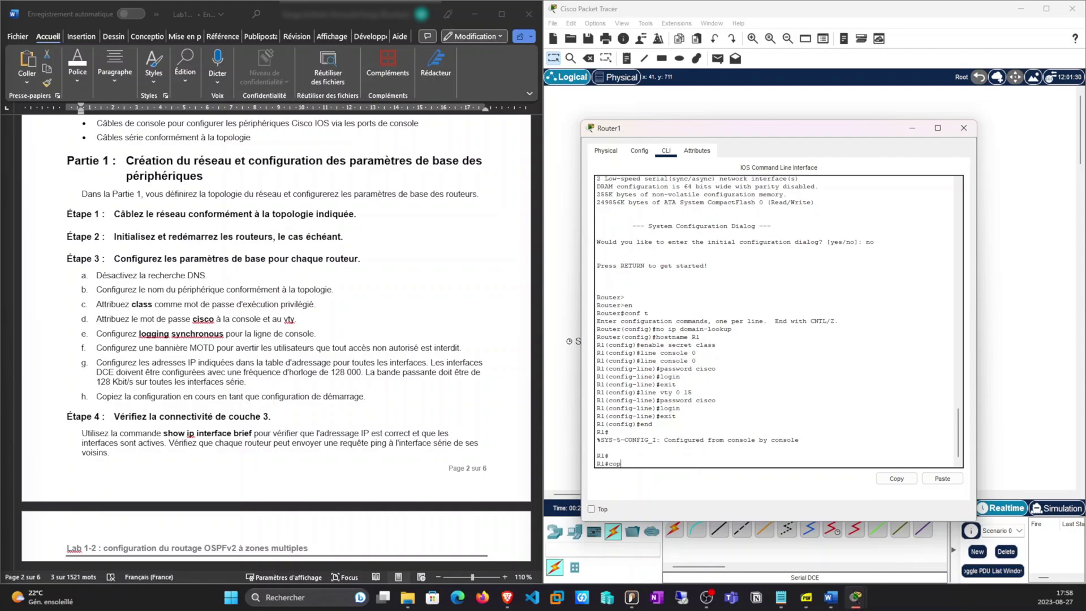
text(un start)
key(Return)
key(Return)
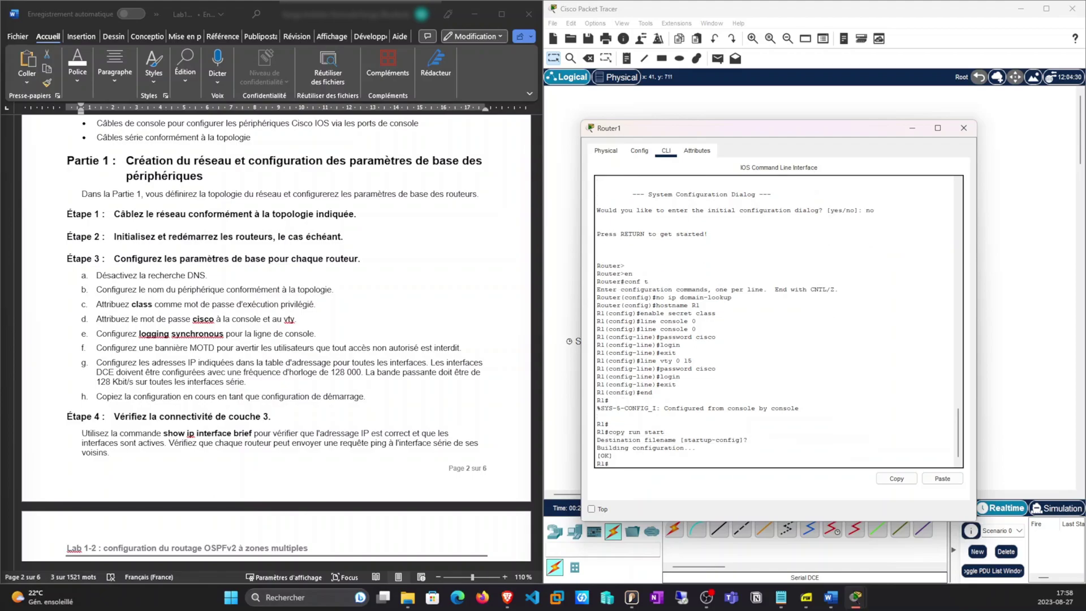
- Restart Router1 by cycling its power in the physical device view, and return to its command line
click(606, 151)
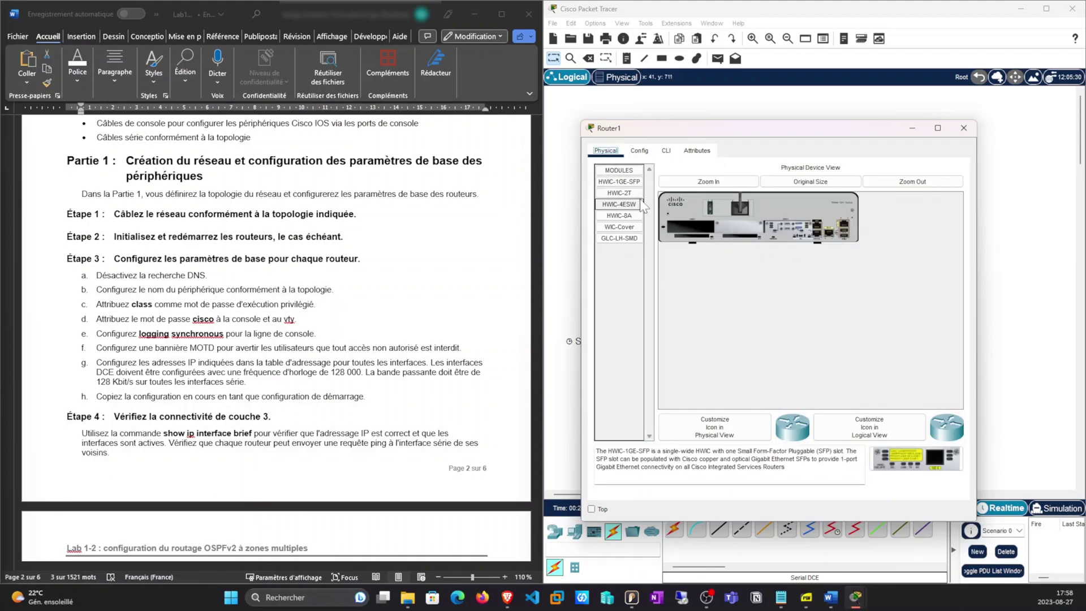
click(709, 203)
click(665, 152)
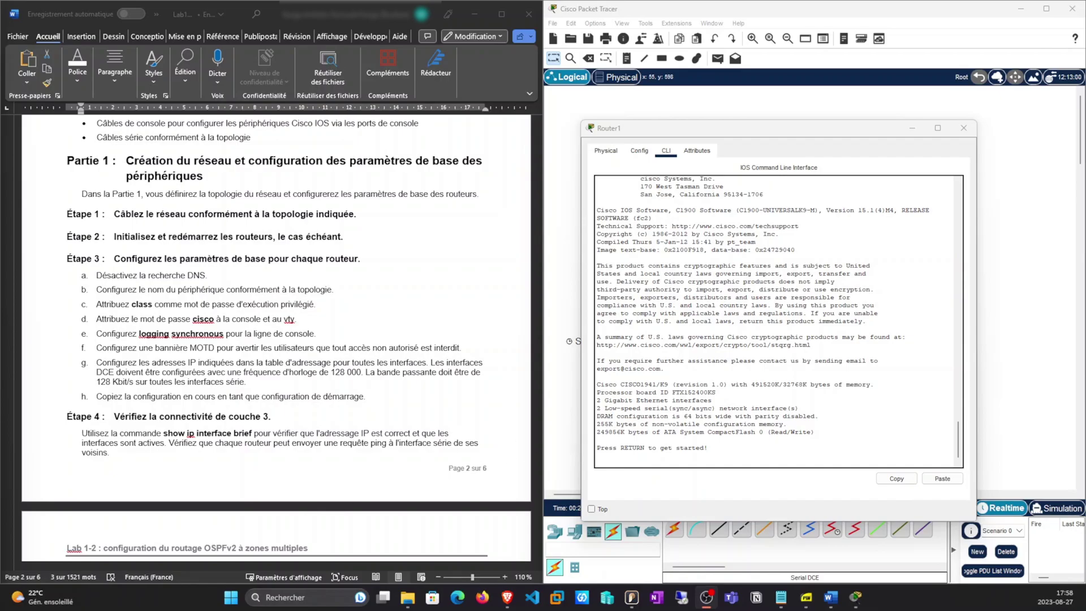
- Log in to R1 with the console password and enter privileged mode with the enable password
click(697, 416)
key(Return)
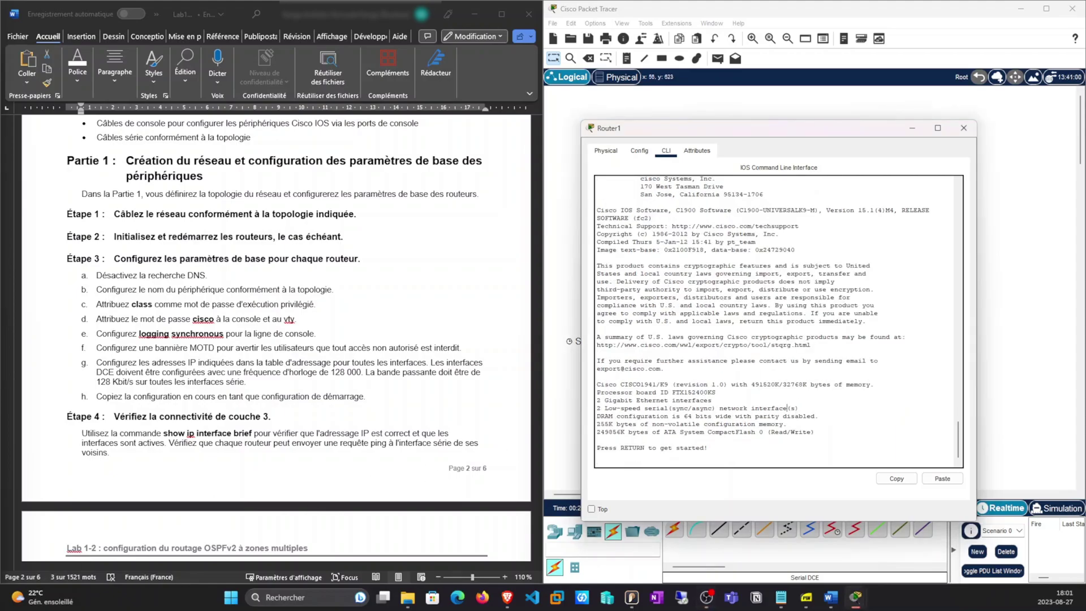
key(Return)
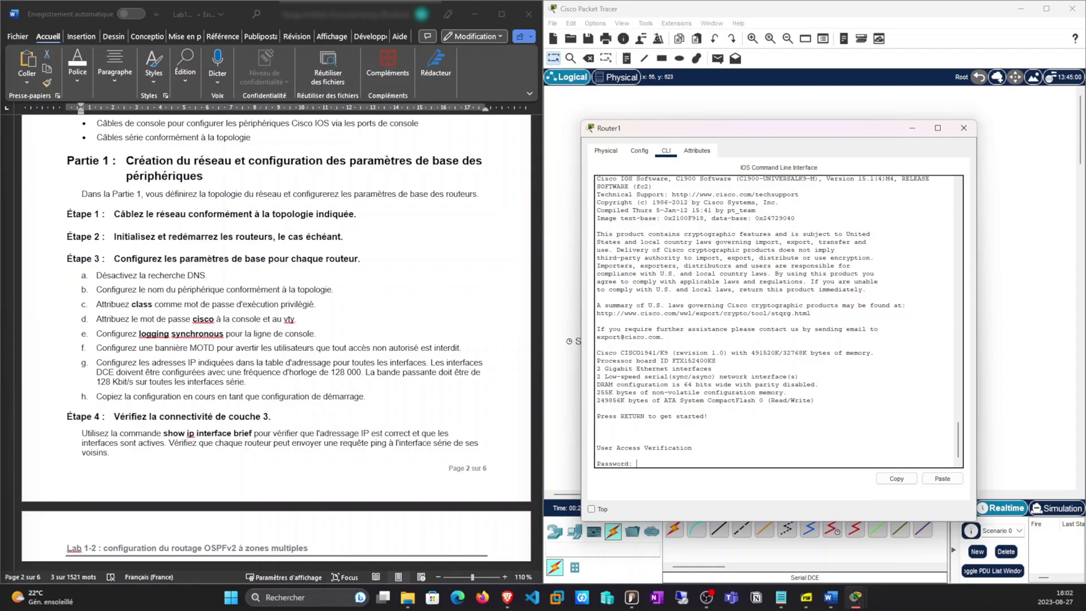
key(Return)
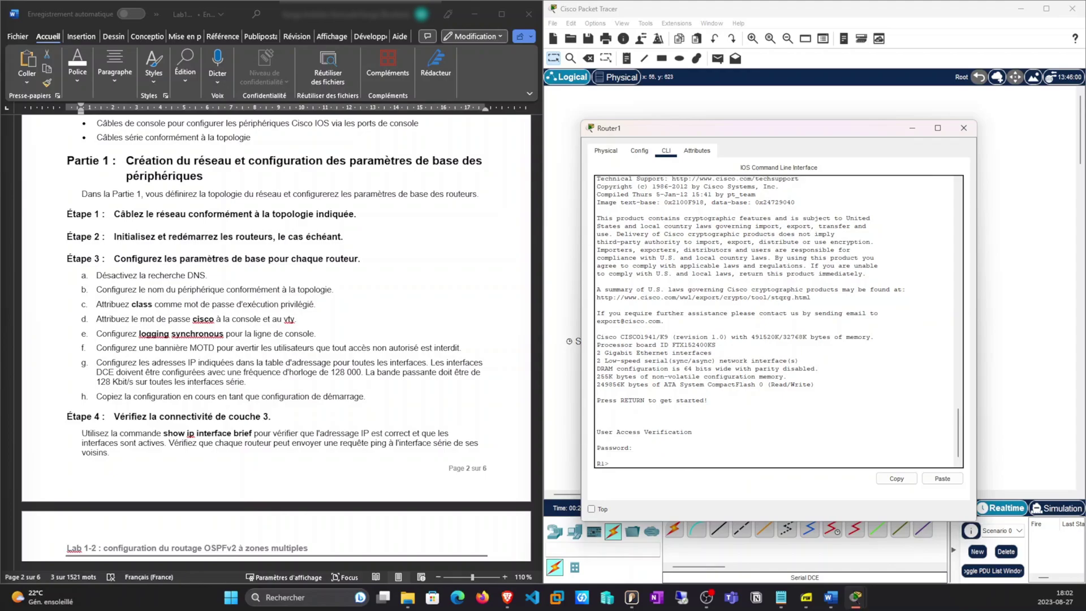
key(Return)
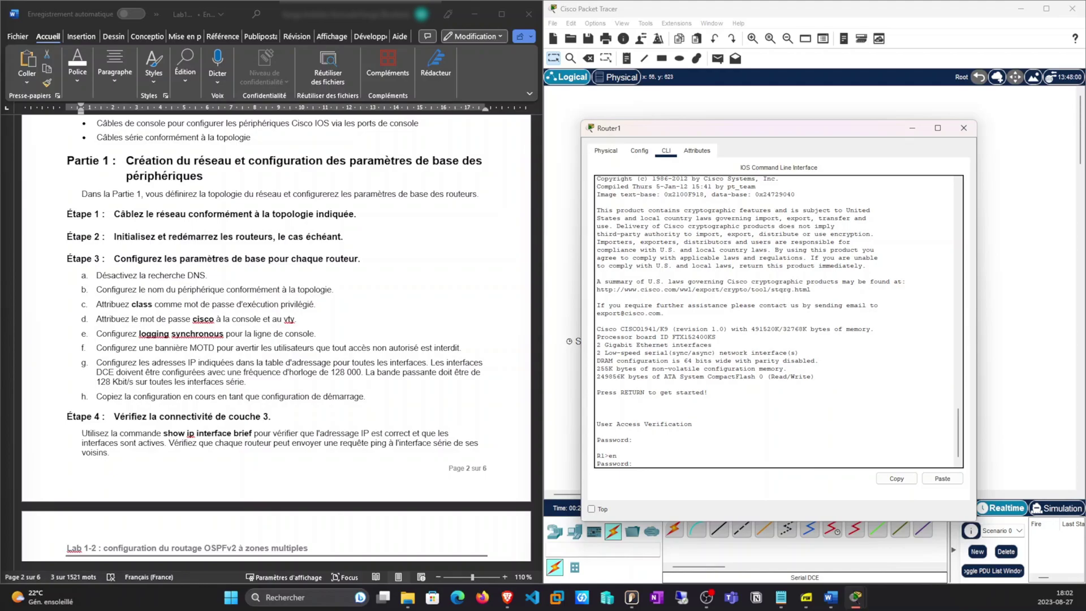
key(Return)
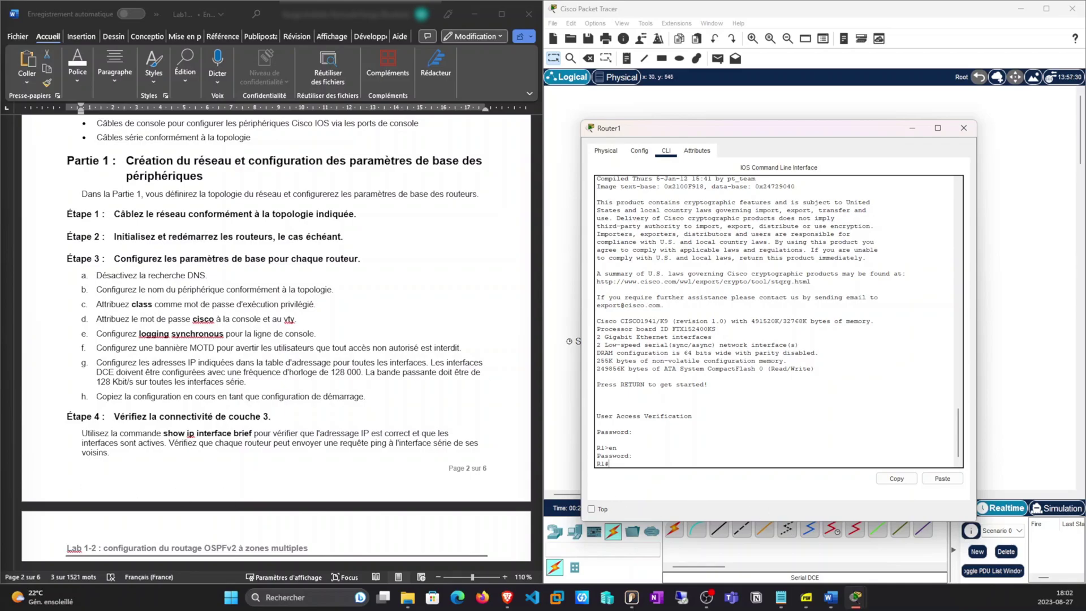
- Configure logging synchronous on R1's line console 0 and return to privileged mode
key(alt+Tab)
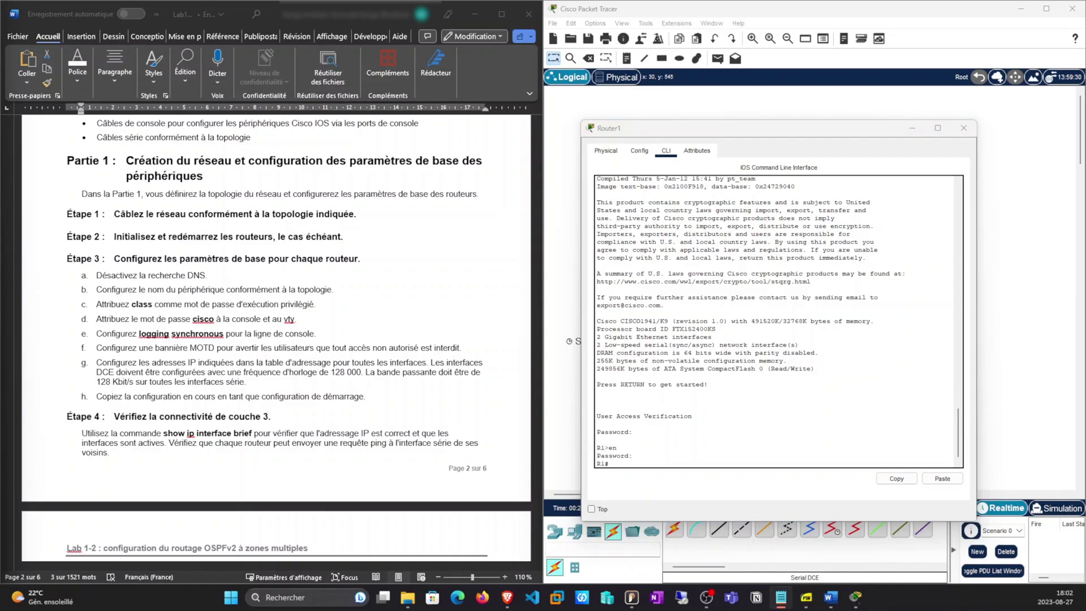
click(942, 479)
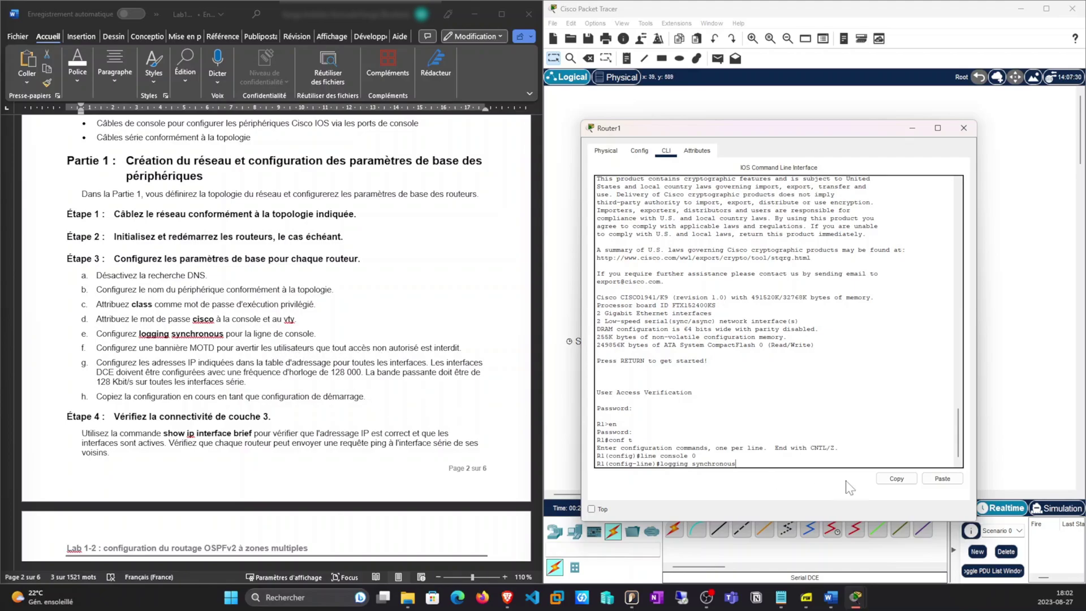
key(Return)
text(end)
key(Return)
key(Return)
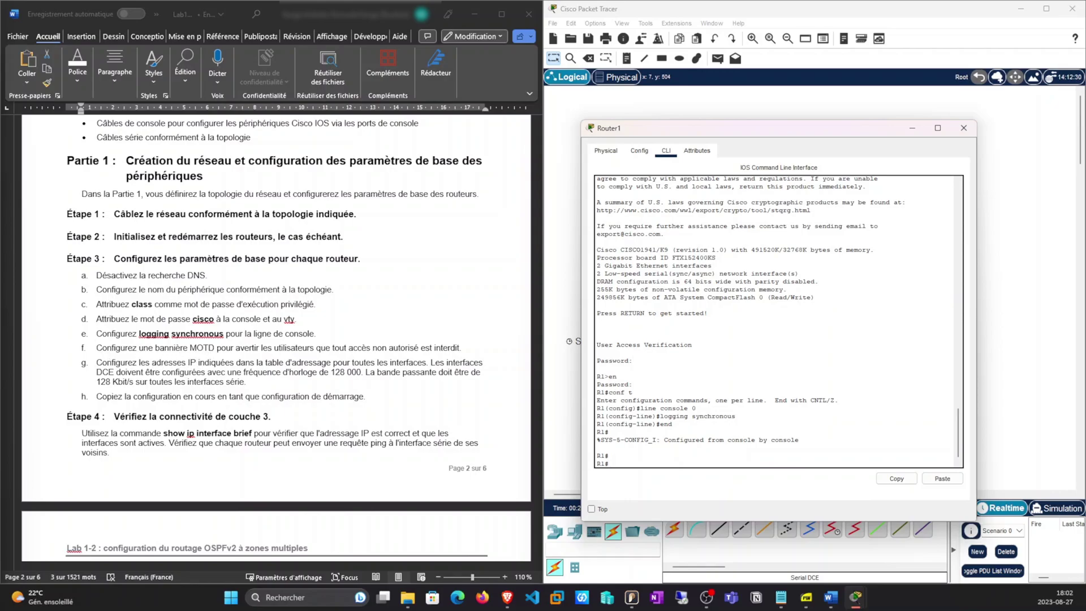
- Enter configuration mode on R1 and set the MOTD banner to "Attention! tout acces non autoris est interdit !!!" using # as the delimiter
key(alt+Tab)
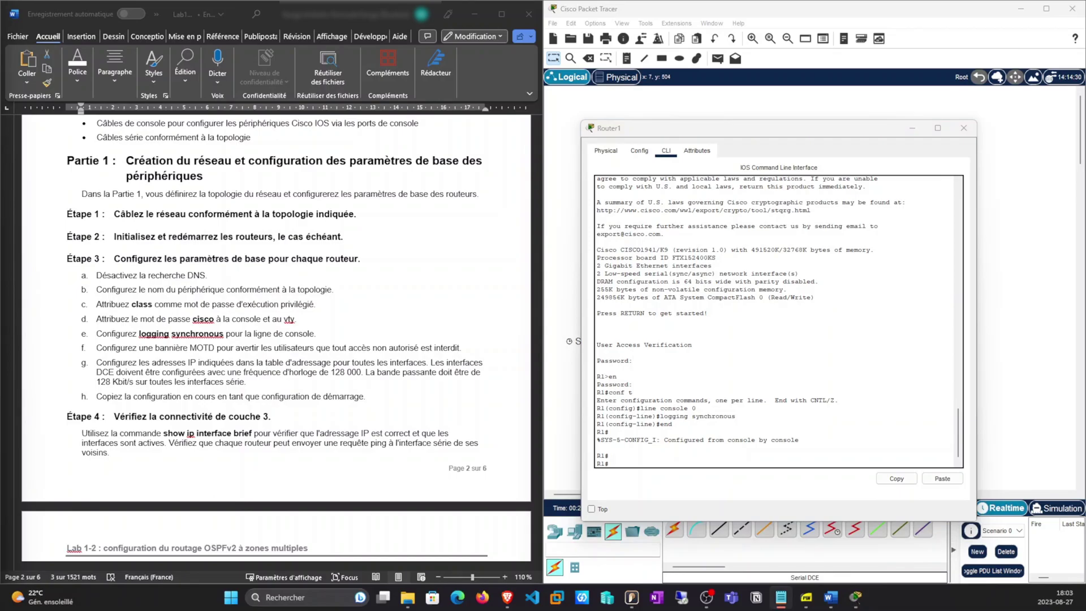
key(alt+Tab)
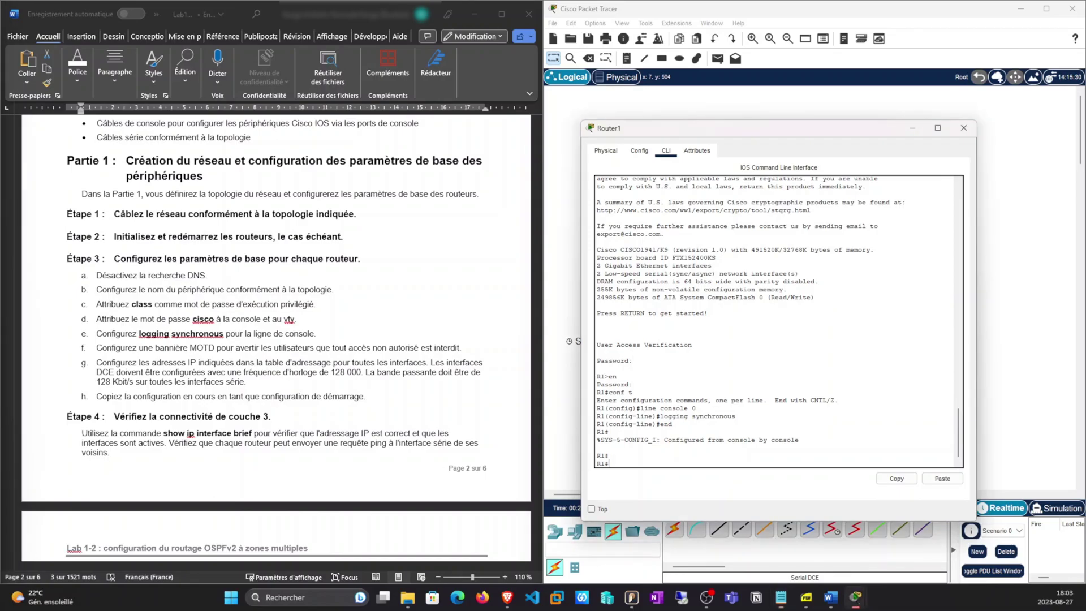
text(conf t)
key(Return)
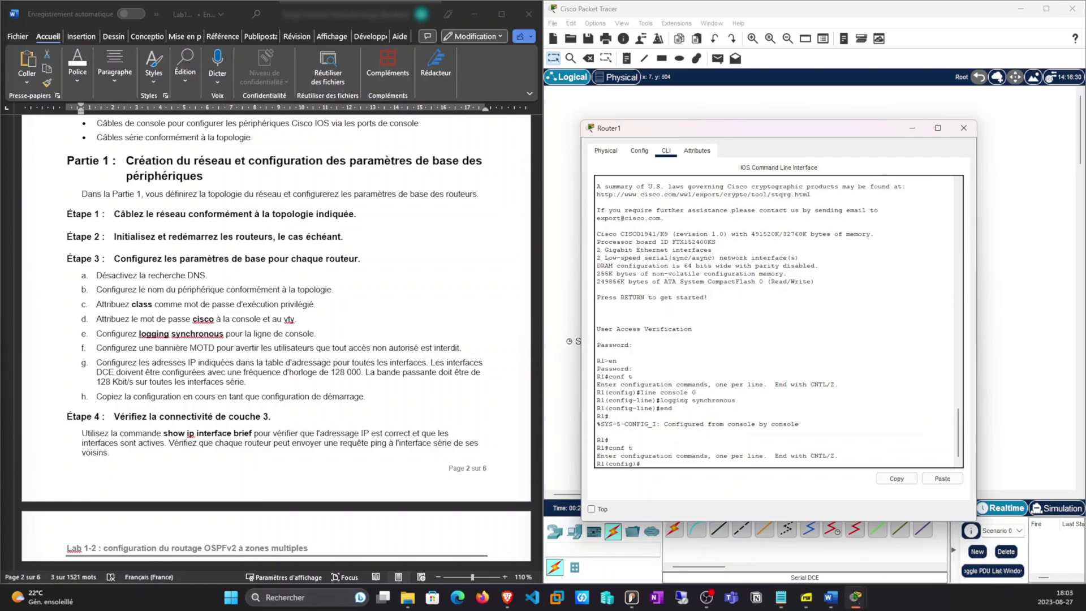
click(942, 479)
key(Return)
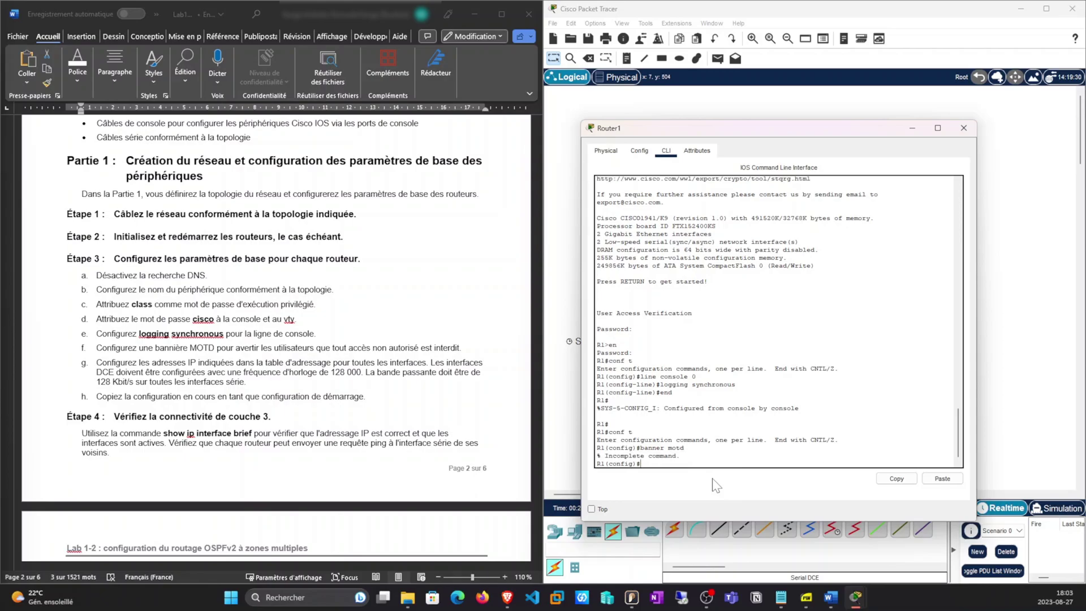
key(Up)
text(#)
key(Return)
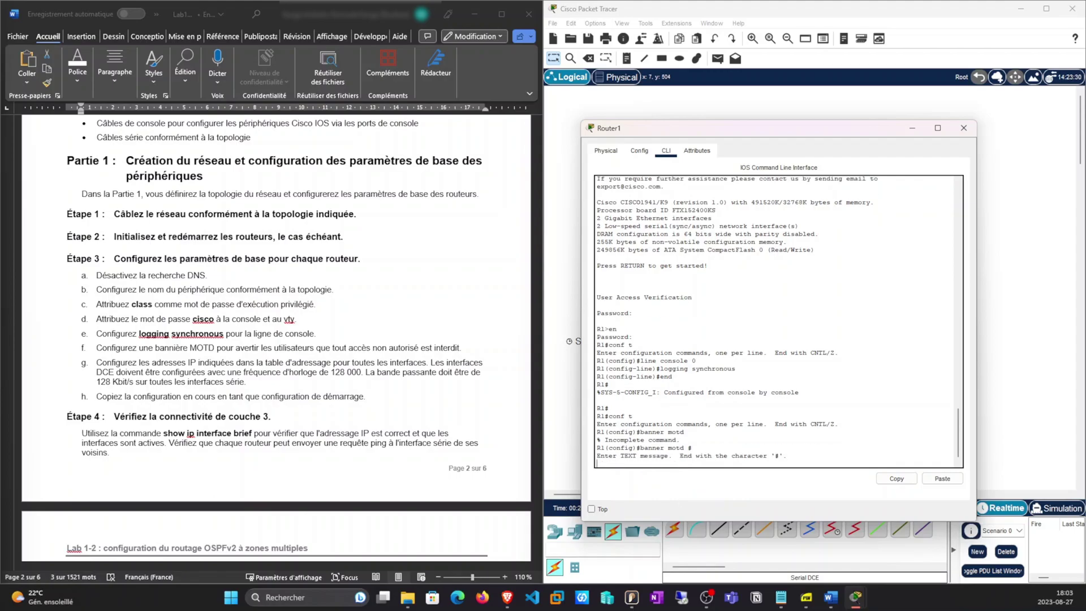
key(alt+Tab)
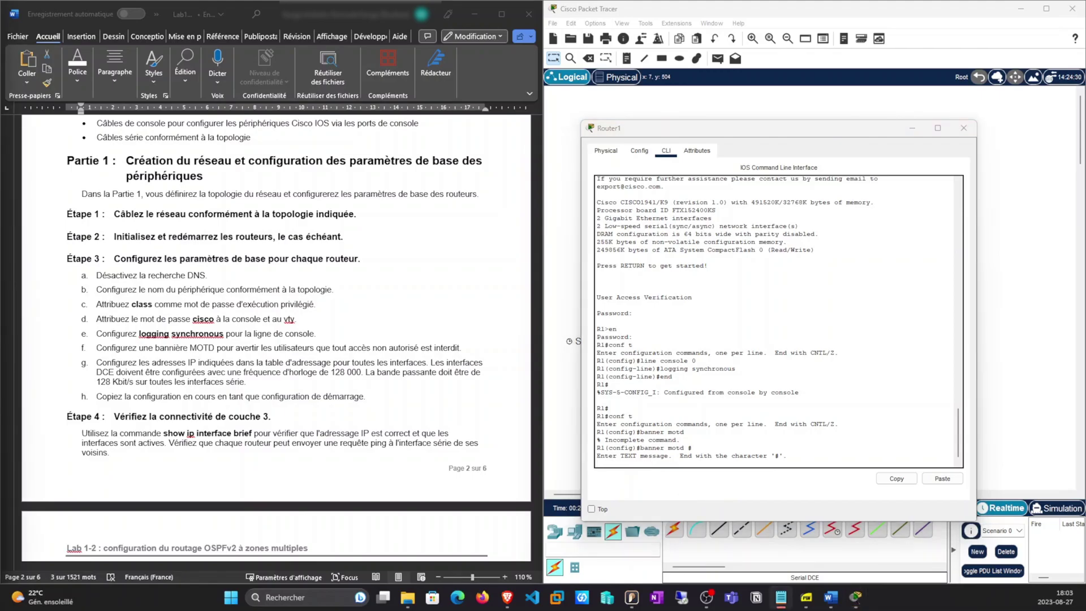
click(943, 479)
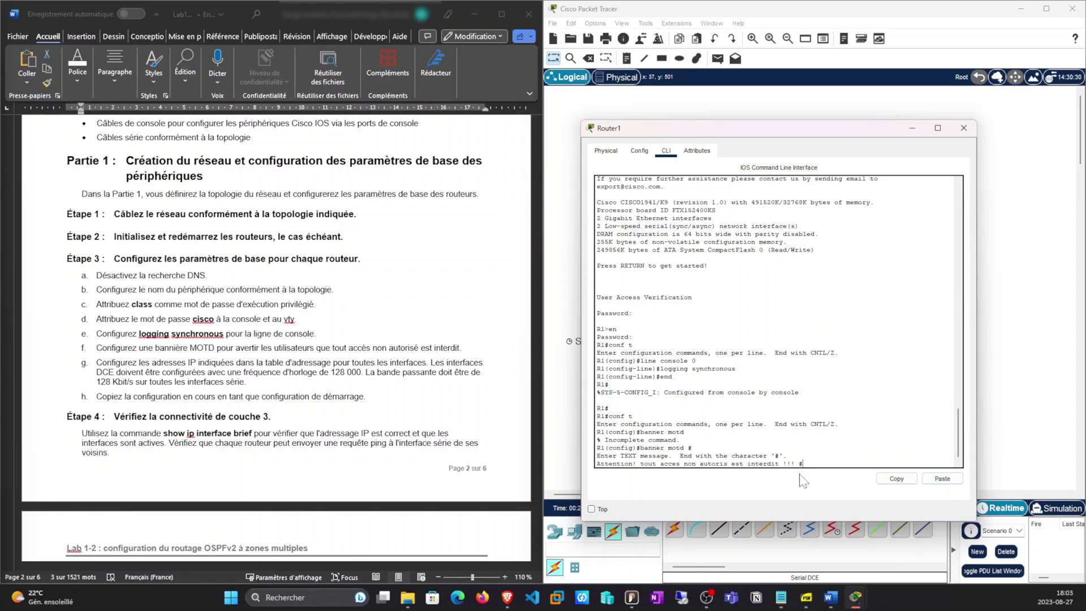
key(Return)
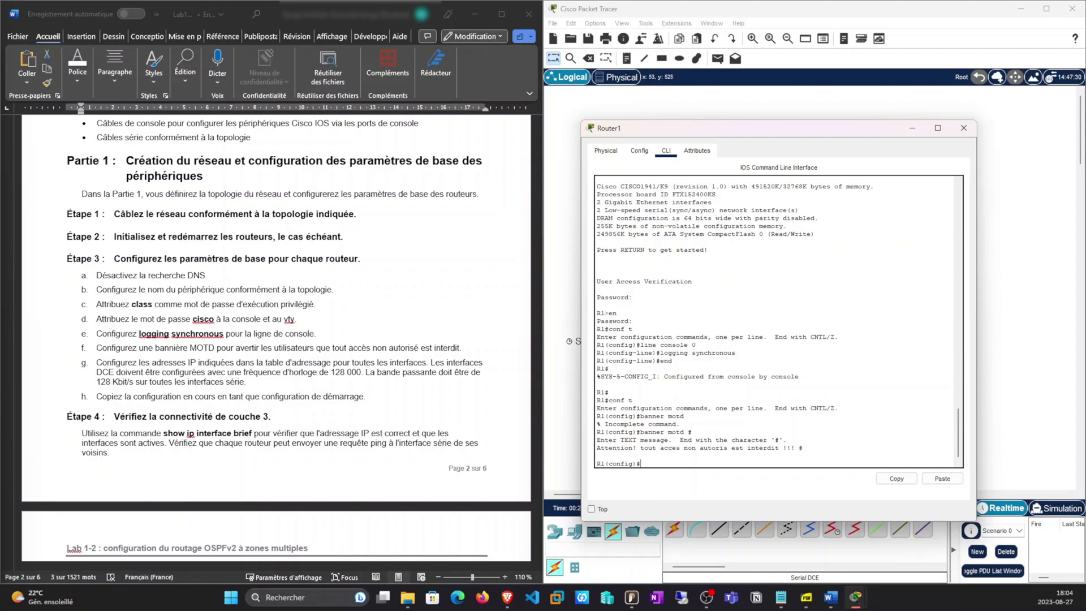
- Review the topology diagram, the addressing table and the step g interface requirements in the lab document
key(alt+Tab)
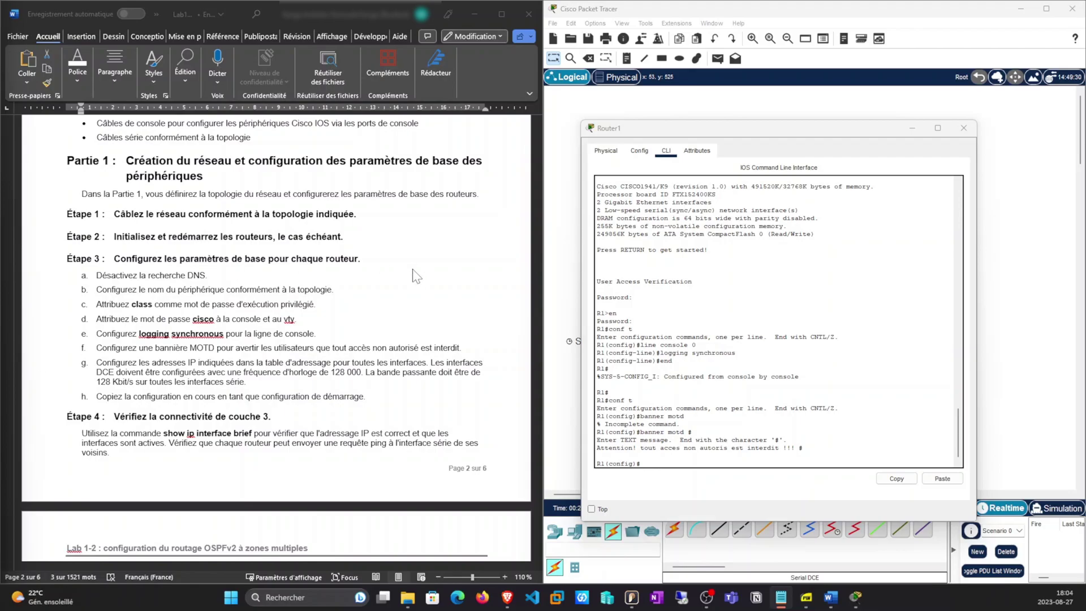
scroll(501, 323, up, 5)
scroll(461, 331, up, 12)
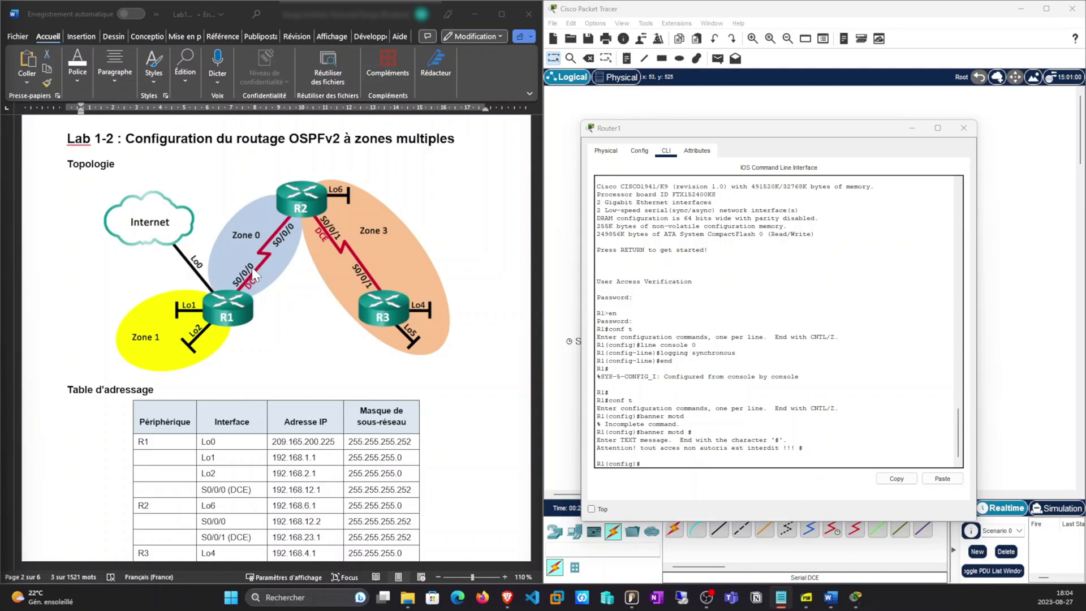
scroll(252, 267, down, 15)
scroll(343, 328, up, 10)
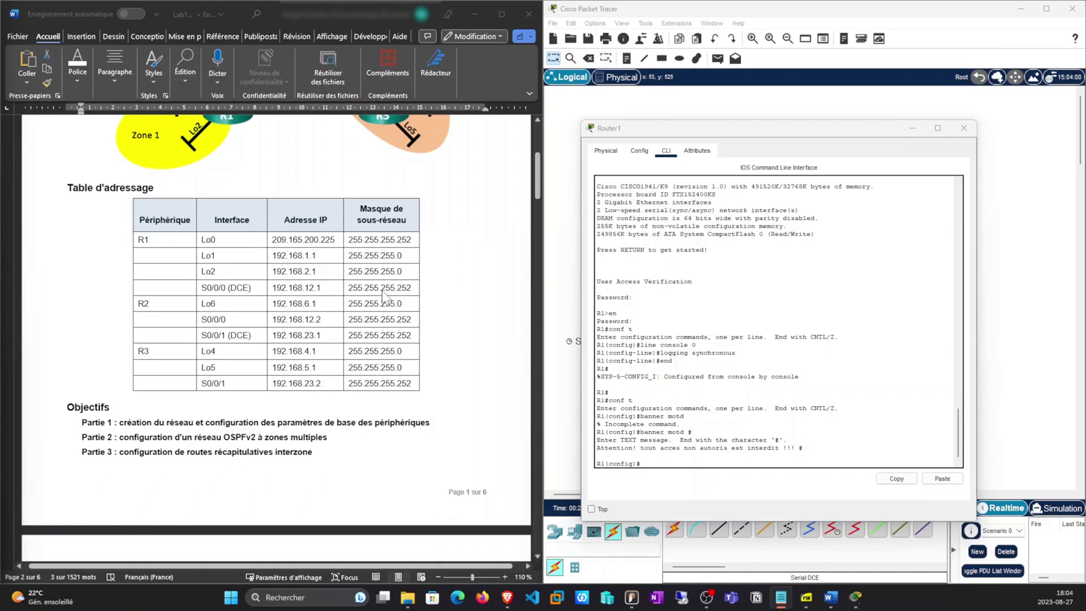
scroll(385, 295, down, 18)
scroll(385, 295, down, 1)
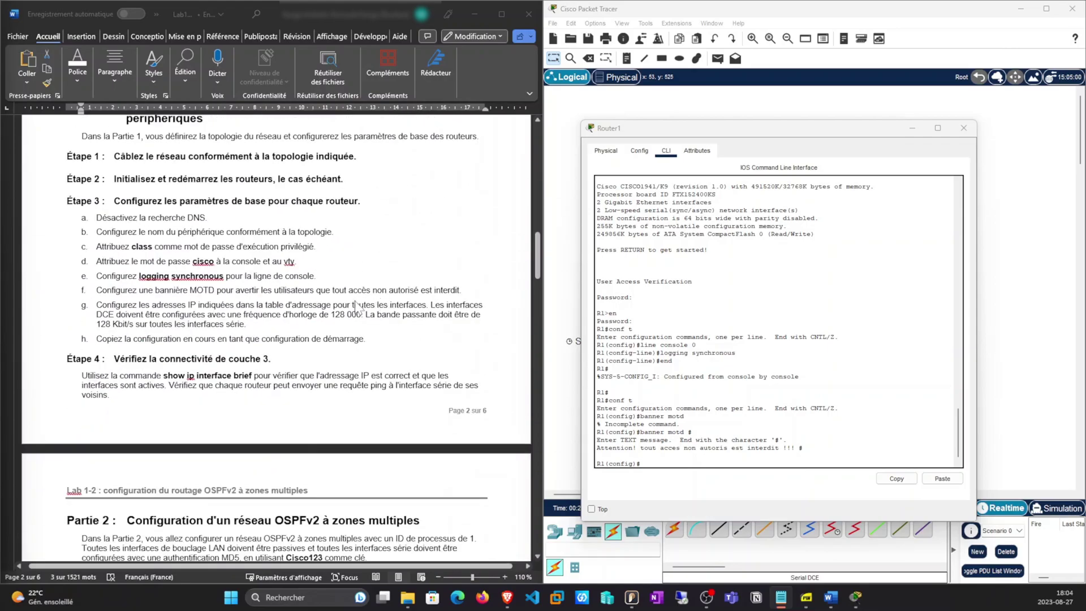
scroll(139, 313, down, 1)
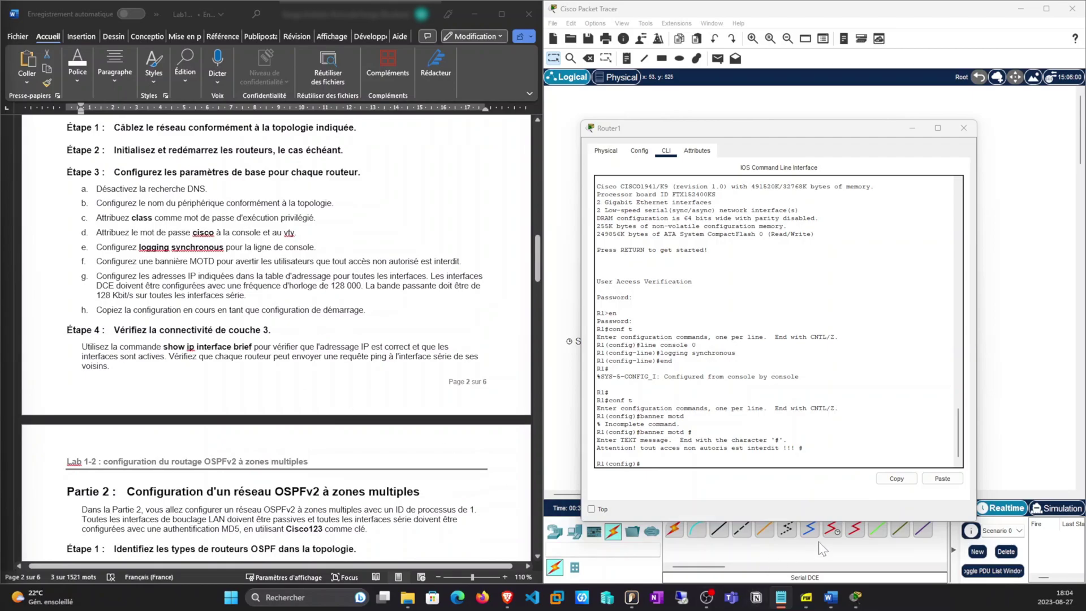
- Configure R1's S0/0/0 with IP address 192.168.12.1 255.255.255.252, clock rate 128000 and bandwidth 128, enable it, and return to privileged mode
click(943, 479)
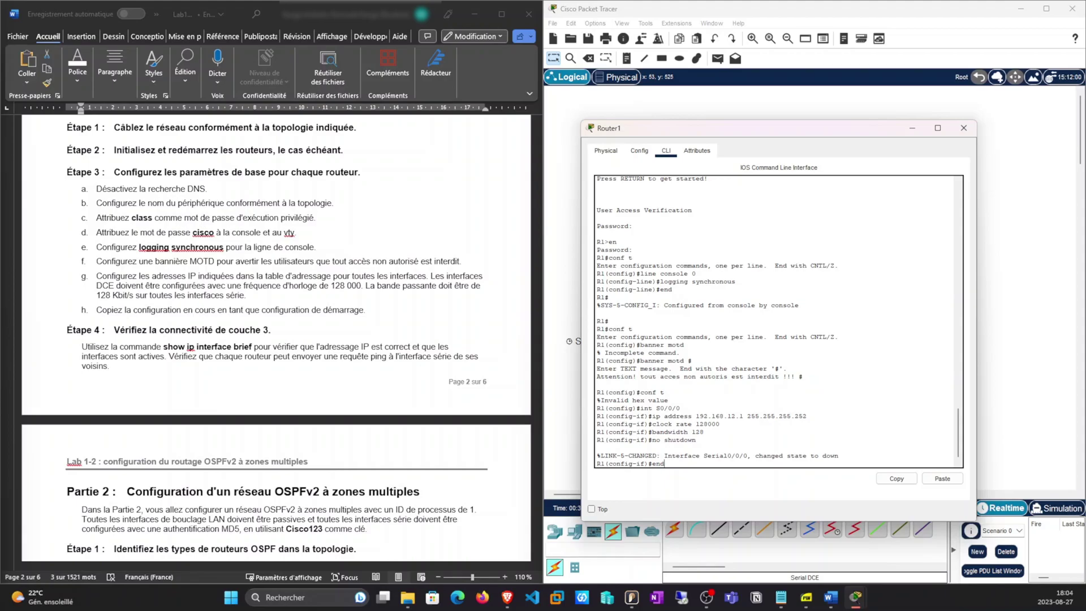
drag(657, 408, 807, 417)
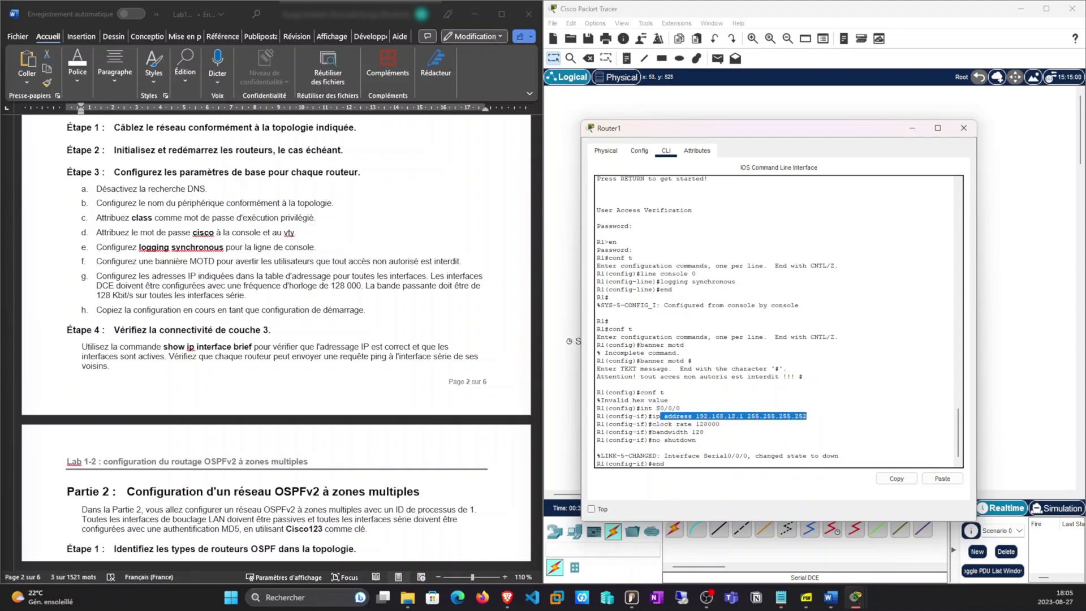
drag(650, 424, 716, 424)
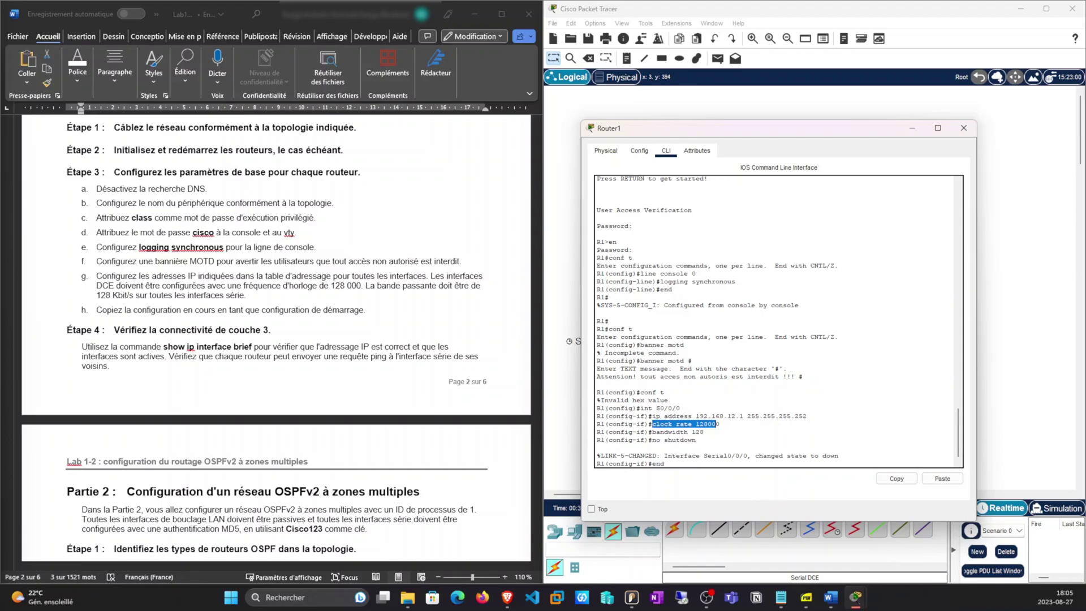
click(716, 424)
text(end)
key(Return)
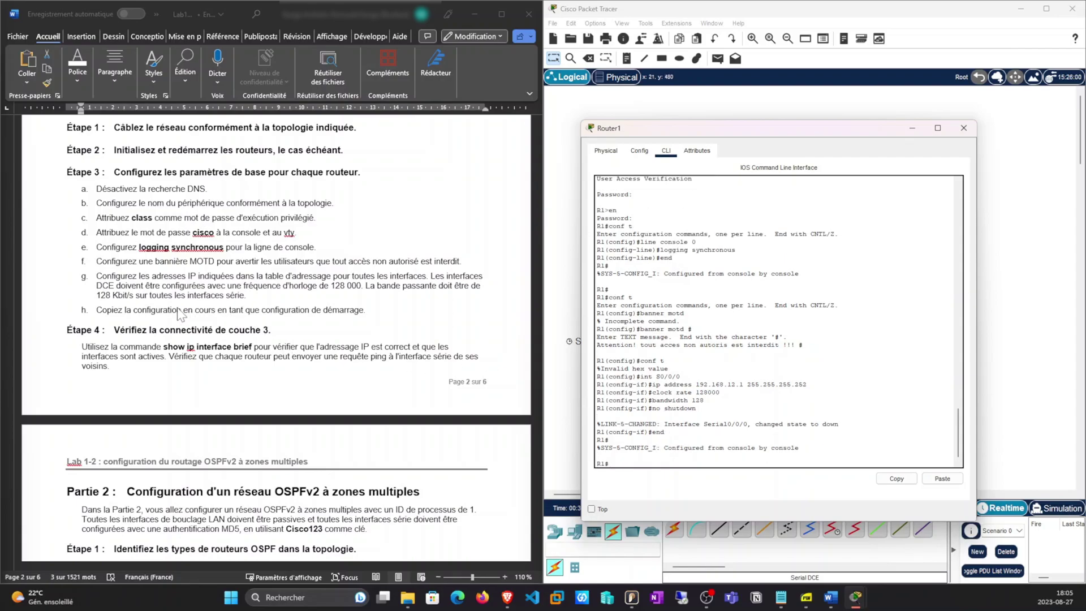
- Copy show ip interface brief from Step 4 of the lab document and run it on R1 to check the Serial0/0/0 status
click(169, 353)
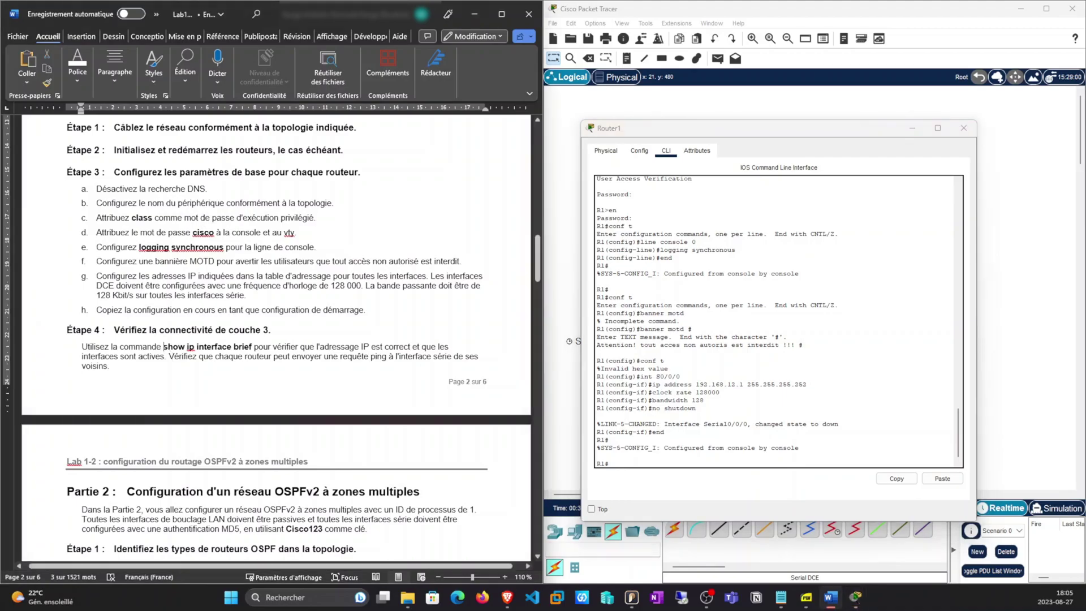
drag(163, 347, 253, 351)
right_click(253, 348)
click(310, 169)
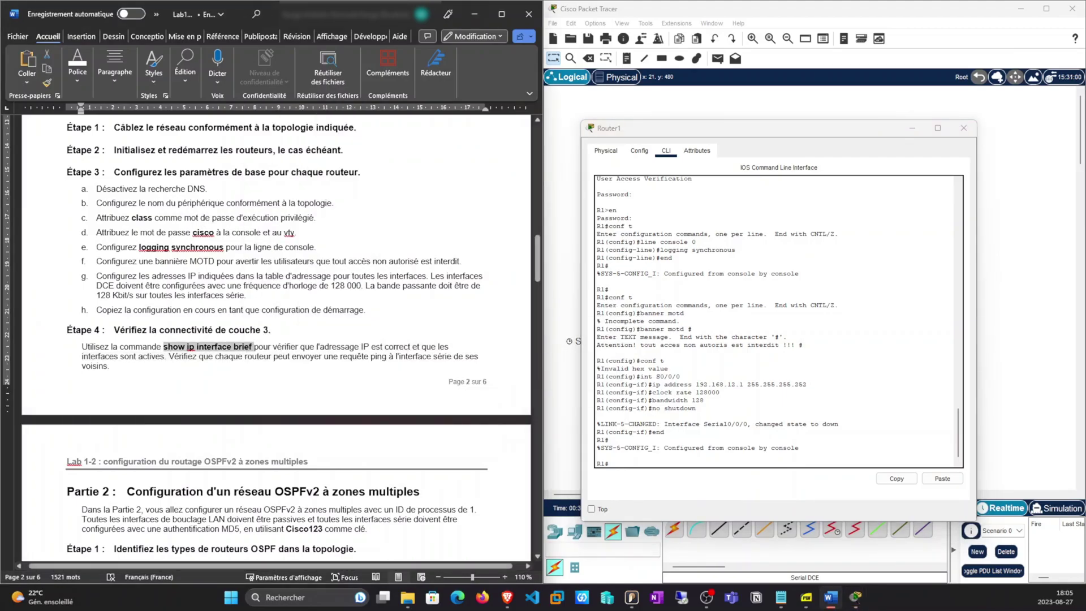
click(940, 479)
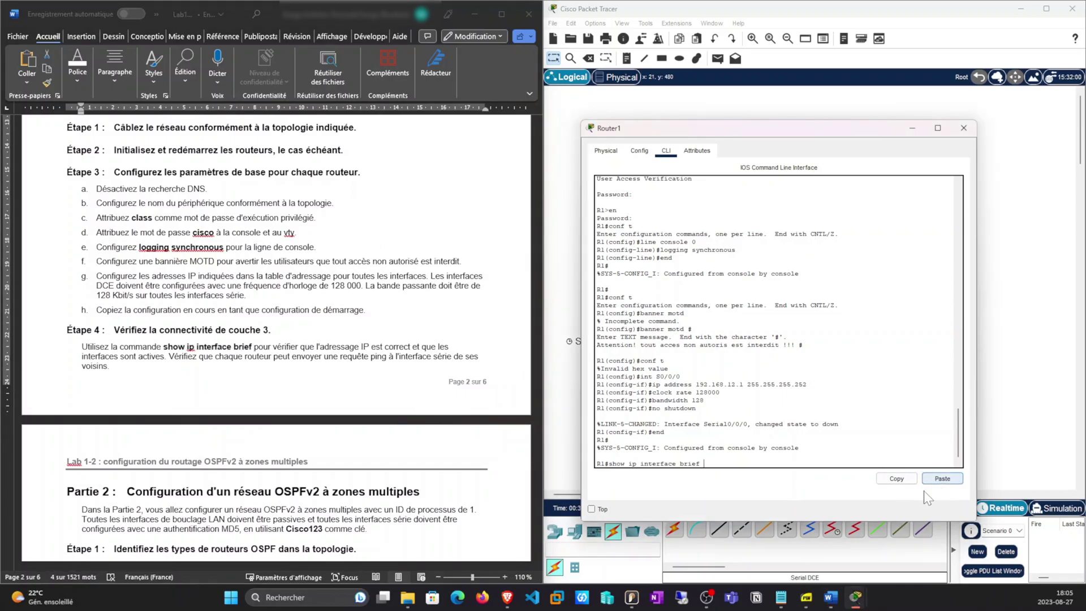
key(Return)
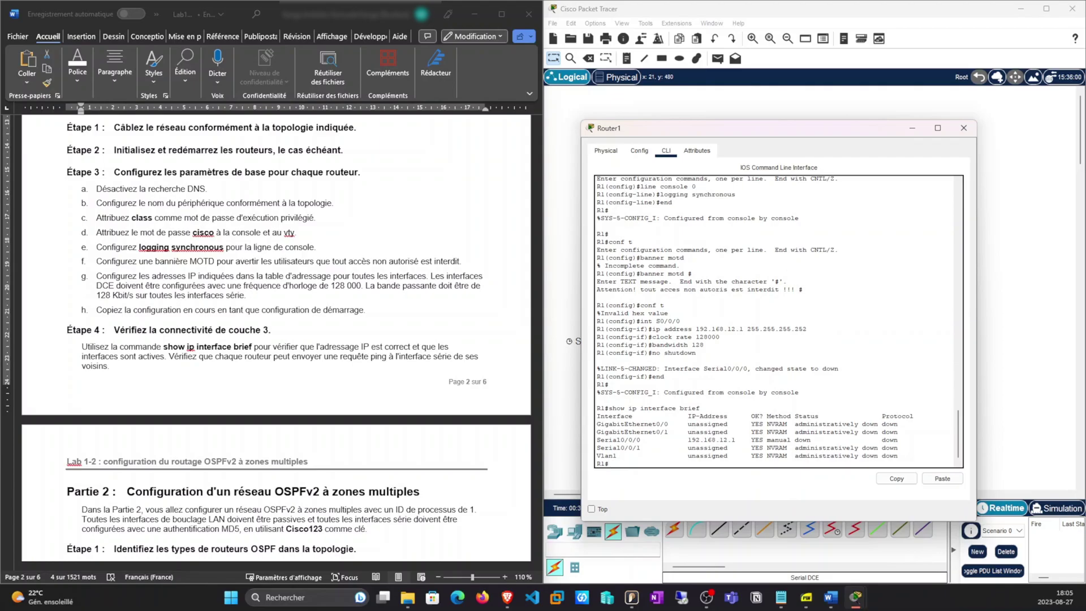
drag(883, 440, 901, 440)
- Uncover the topology and move Router0 slightly up in the workspace
drag(727, 127, 857, 164)
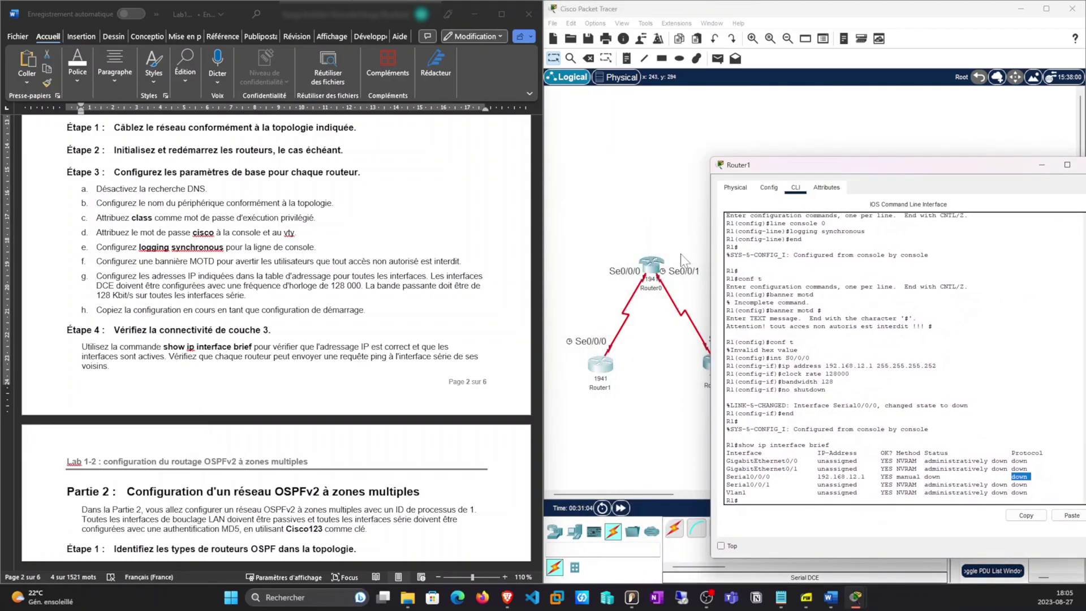
drag(647, 266, 661, 247)
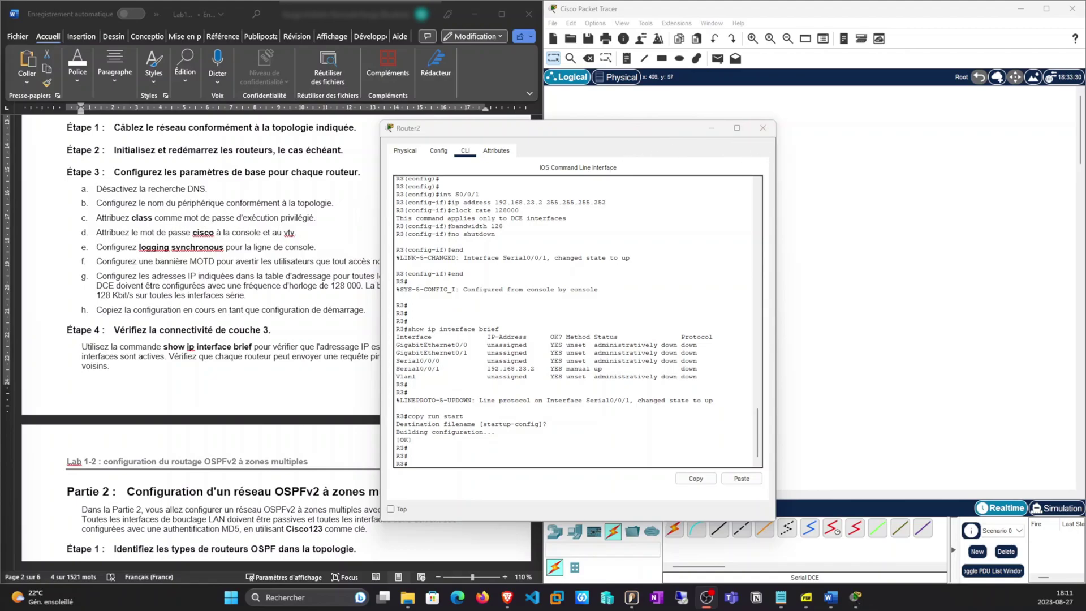
- Check the serial links in the topology and run show ip interface brief on R3 to verify Serial0/0/1
drag(599, 126, 964, 226)
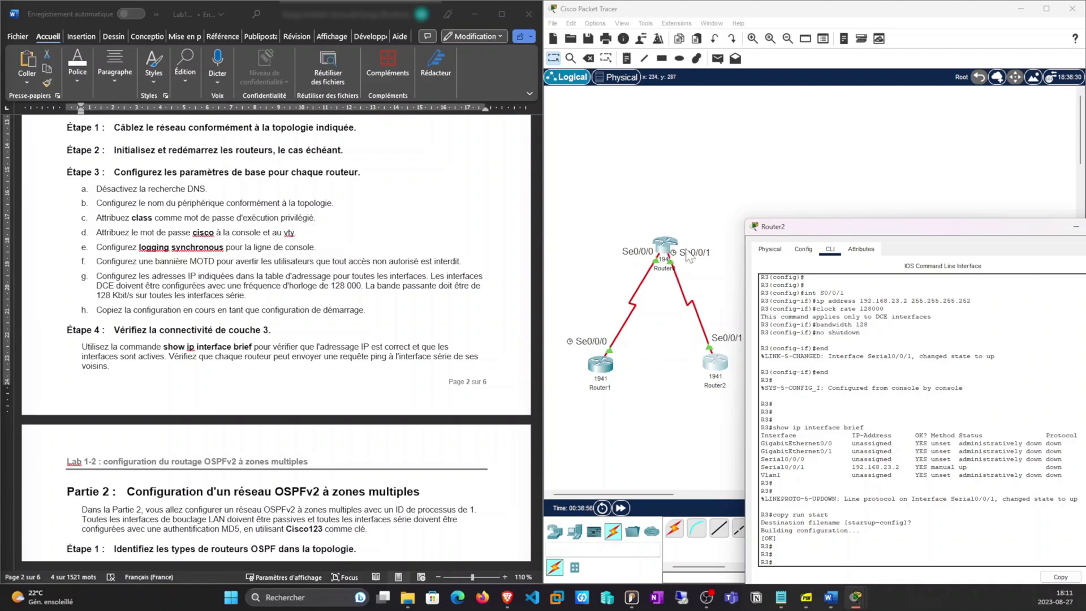
drag(800, 232, 713, 103)
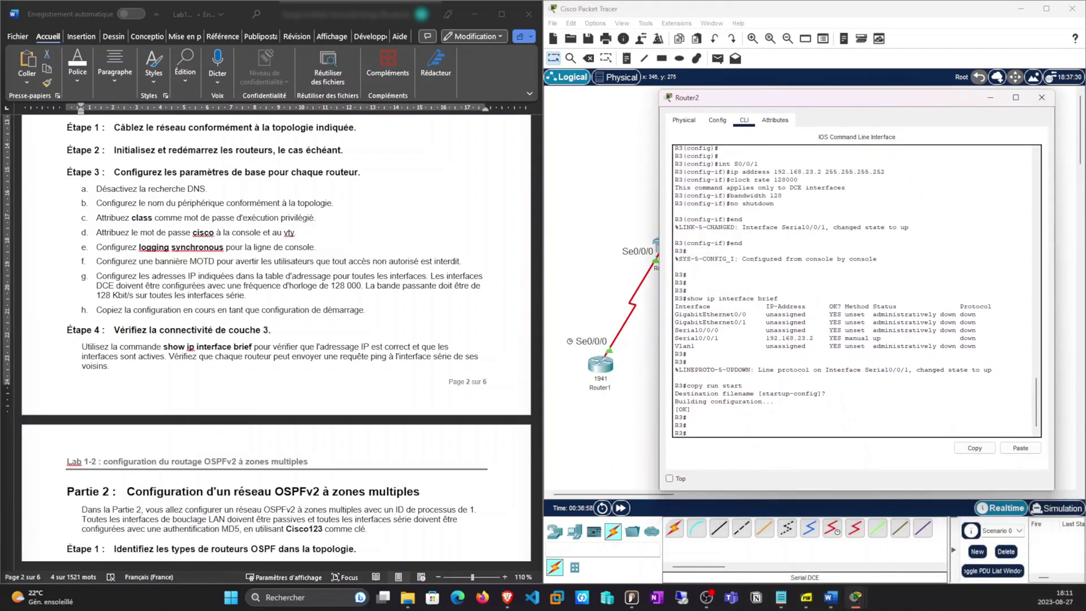
text(show ip interface brief)
key(Return)
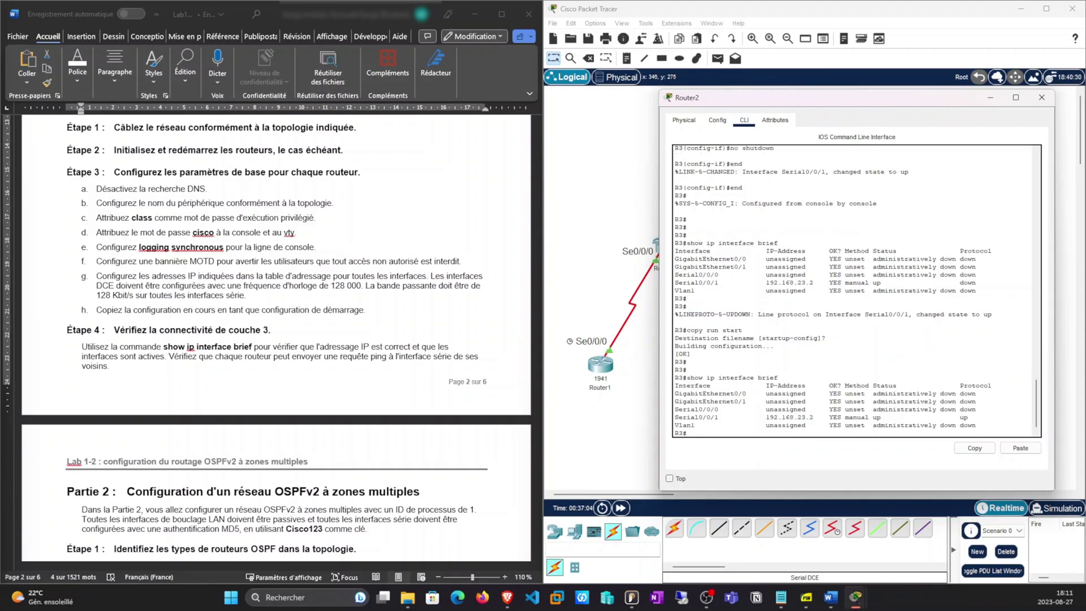
drag(675, 417, 972, 418)
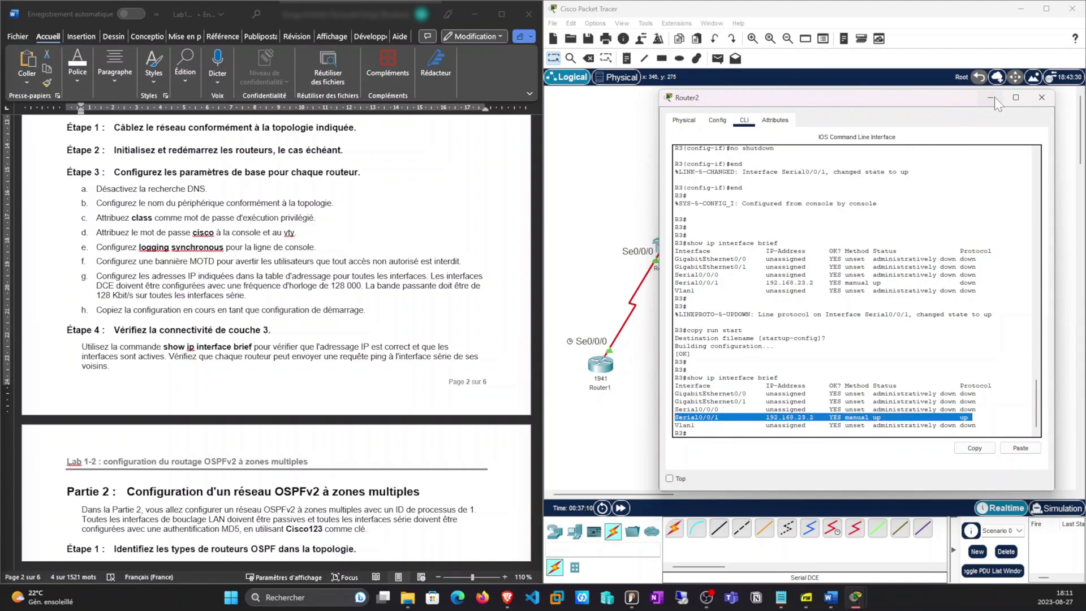
click(996, 98)
- Open Router1's command line and rerun show ip interface brief to verify the status of Serial0/0/0
click(598, 362)
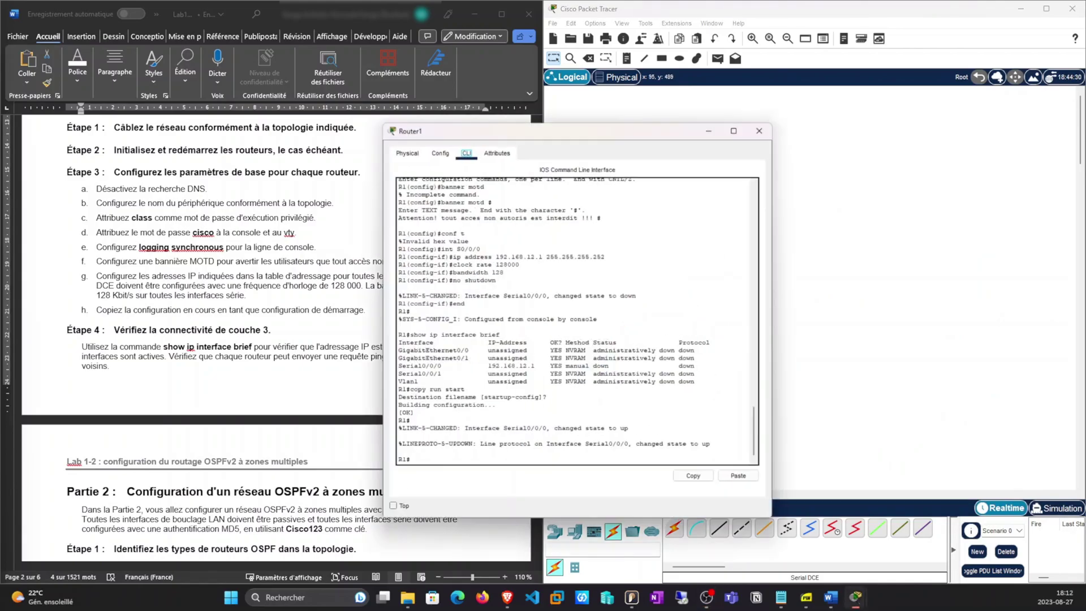
key(Up)
key(Up)
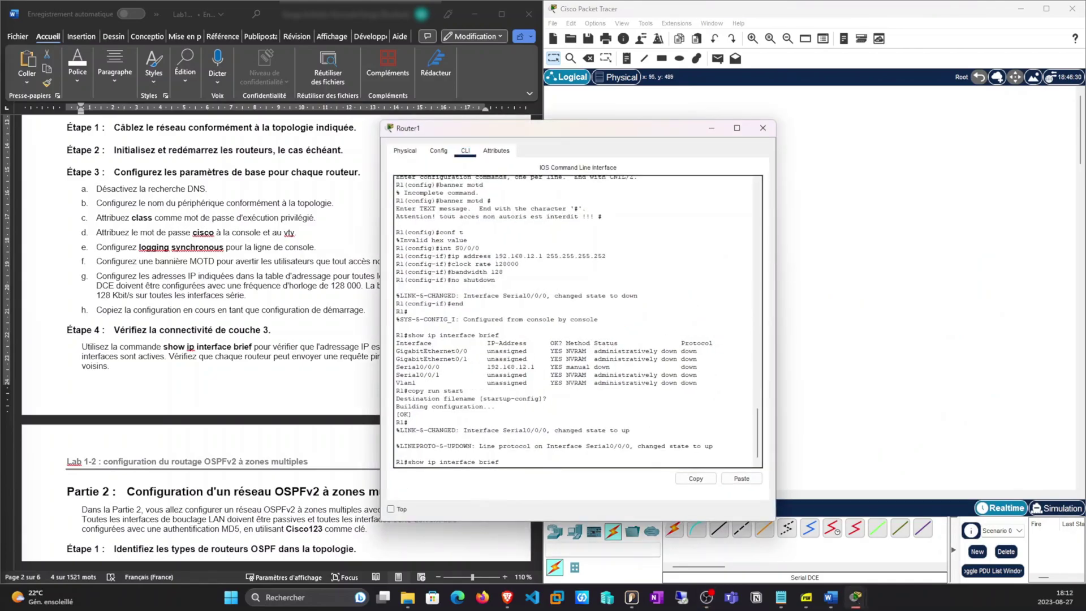
key(Return)
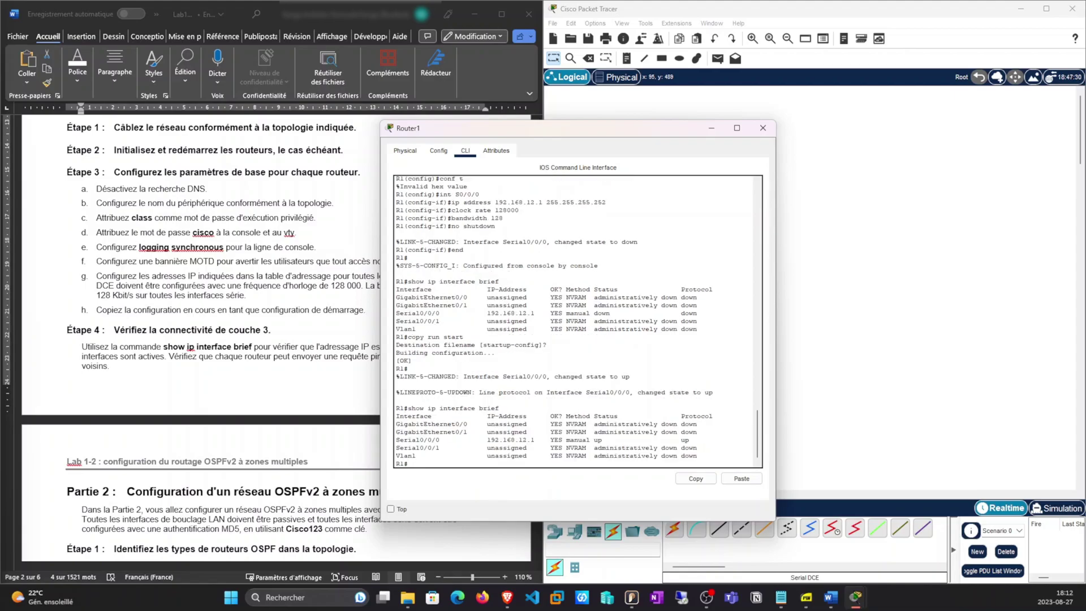
drag(397, 441, 689, 439)
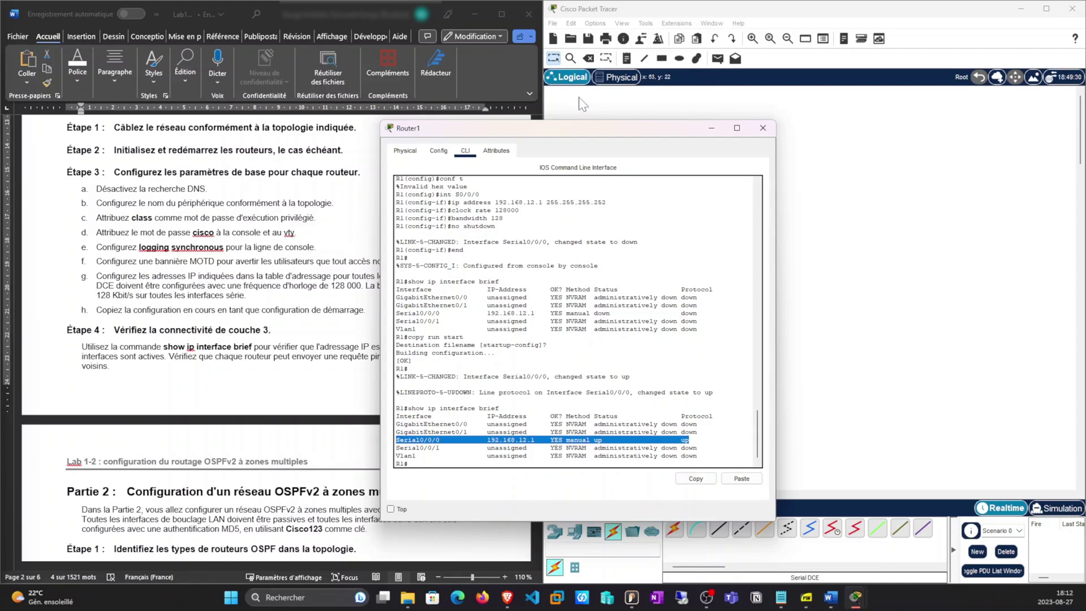
- Check the router links in the topology, and look through the Part 2 multi-area OSPFv2 instructions in the lab document
drag(577, 128, 372, 126)
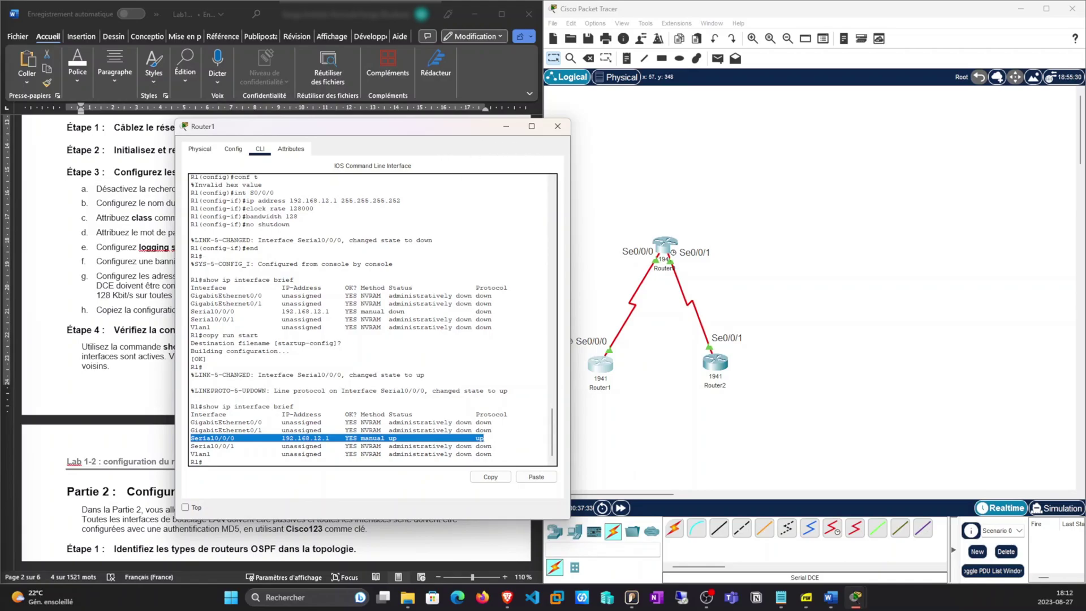
drag(439, 128, 863, 135)
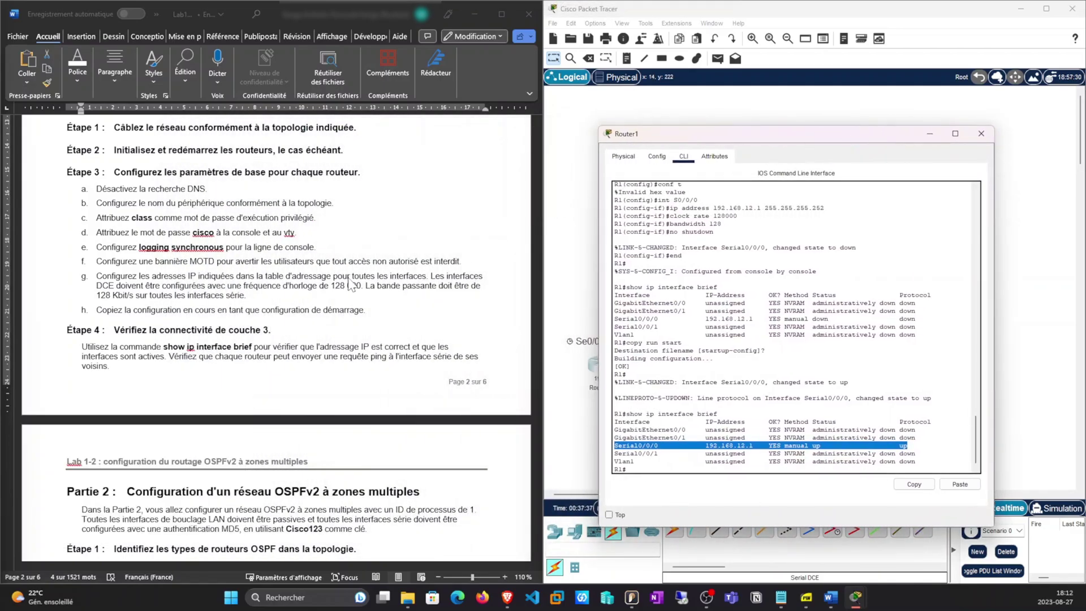
scroll(354, 286, down, 3)
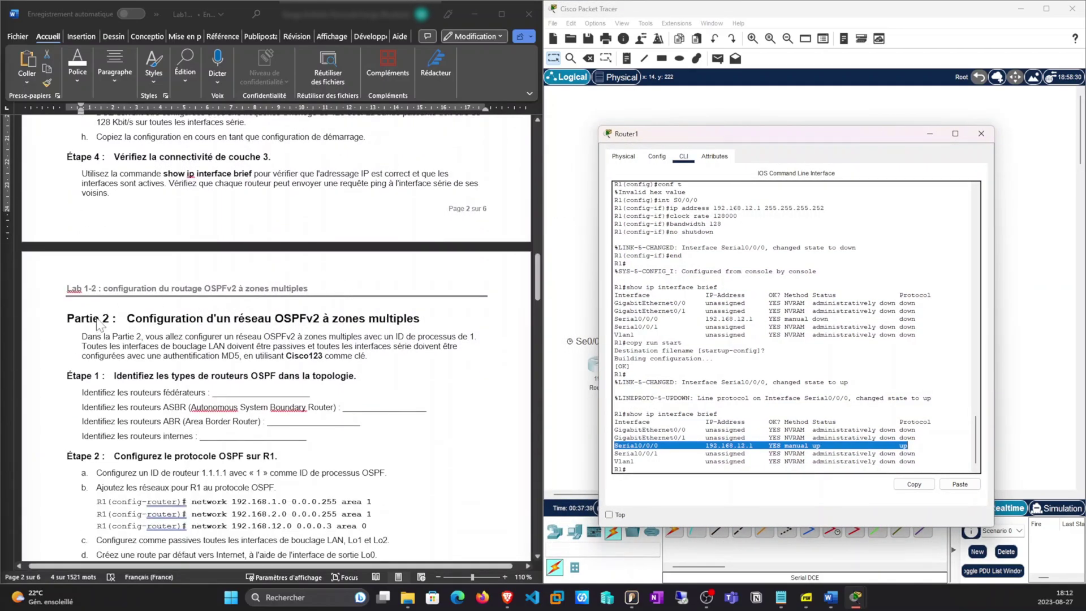
scroll(99, 323, down, 15)
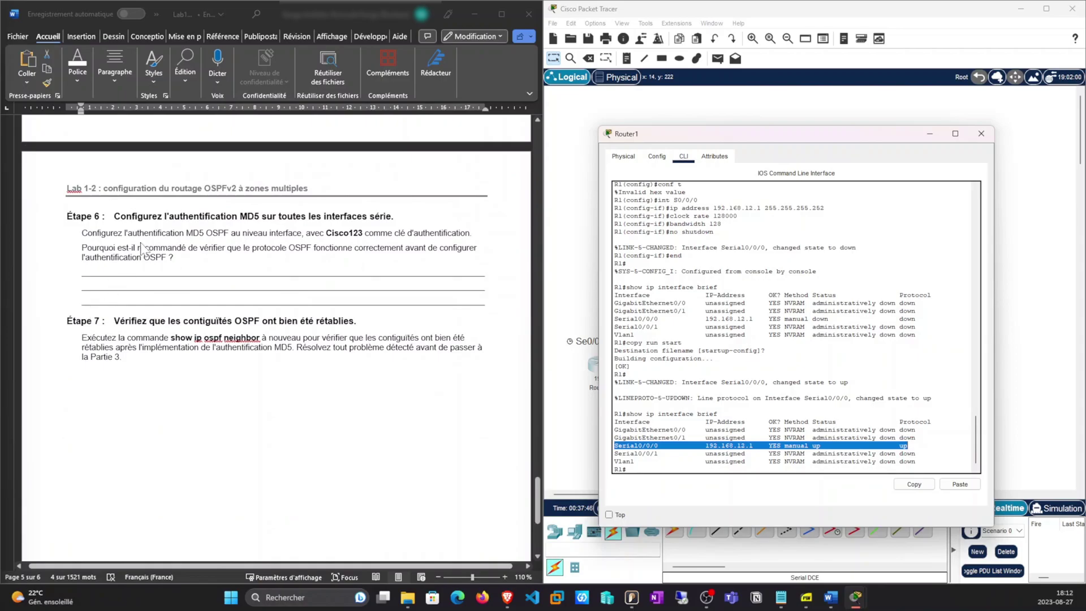